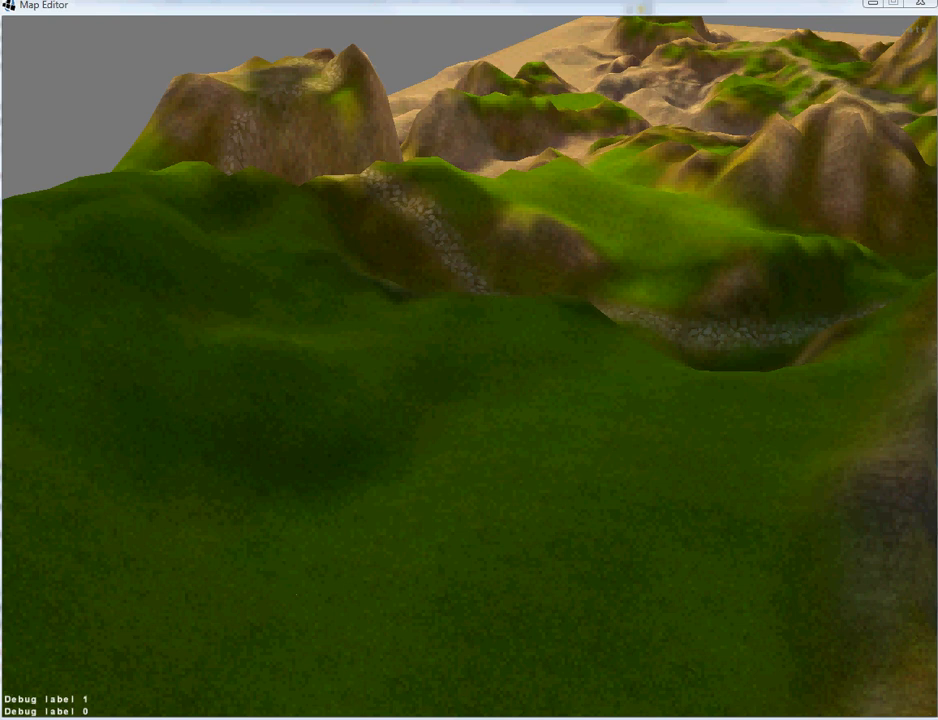
- Place a box on the grassy hillside and enlarge it into a large block partly sunk into the slope
left_click(373, 397)
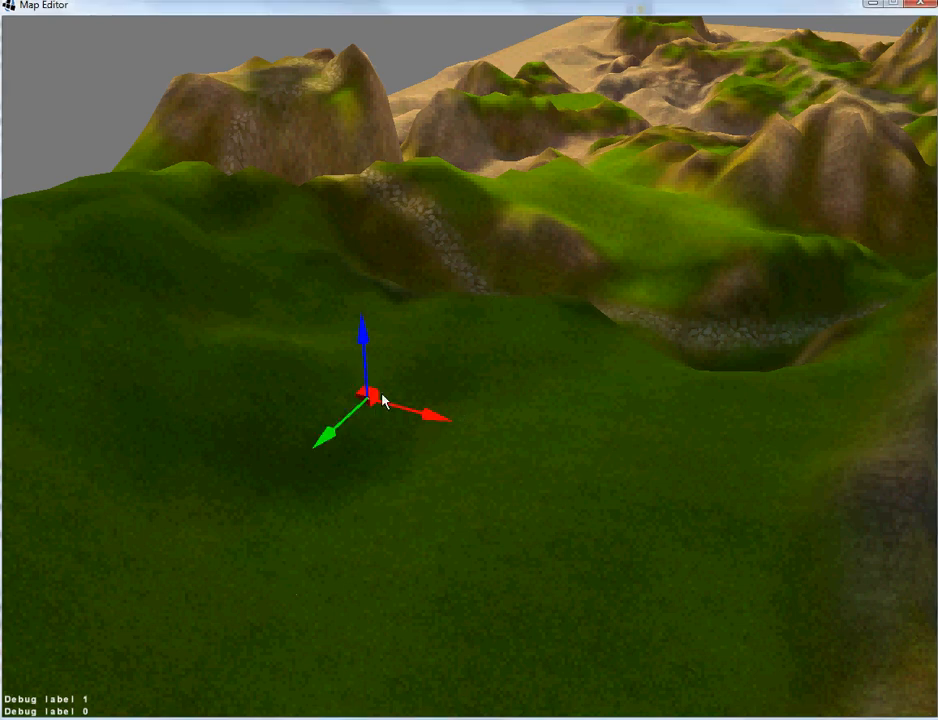
left_click(384, 399)
left_click(384, 399)
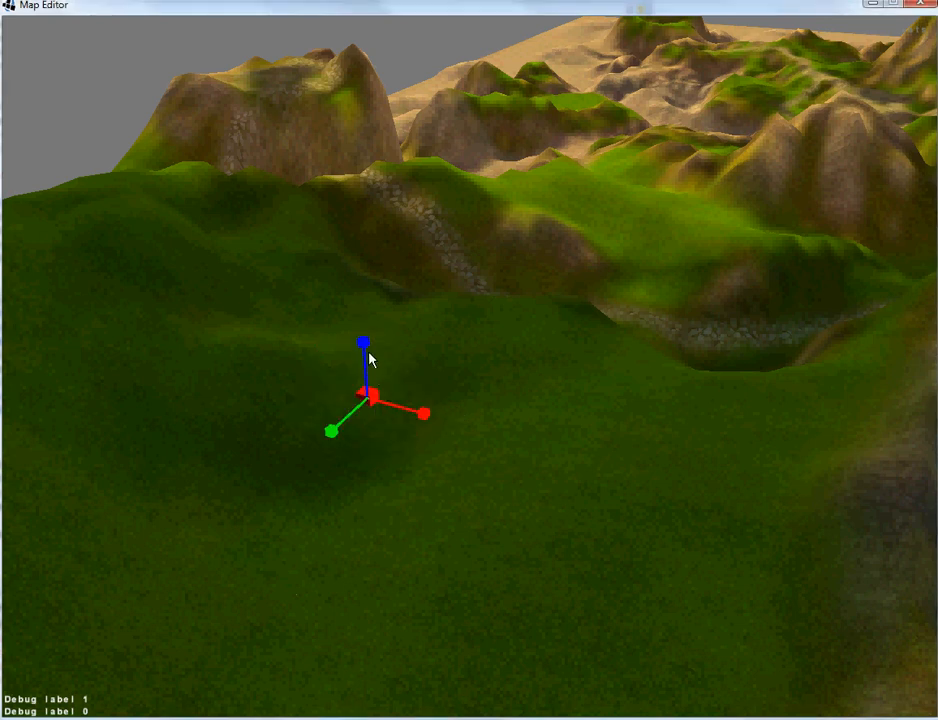
left_click_drag(363, 345, 363, 310)
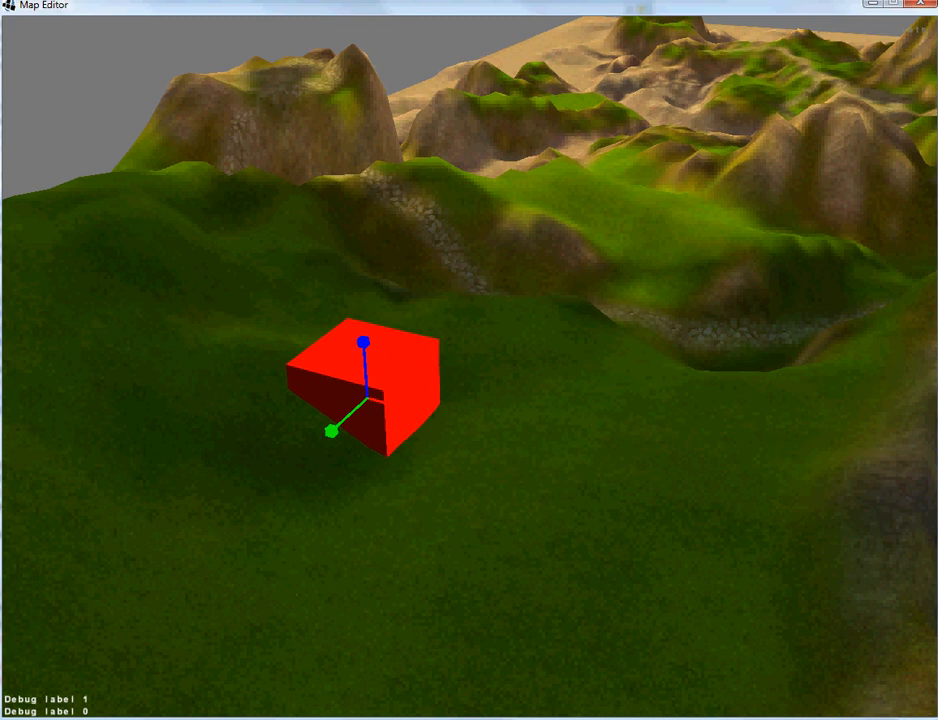
left_click(628, 455)
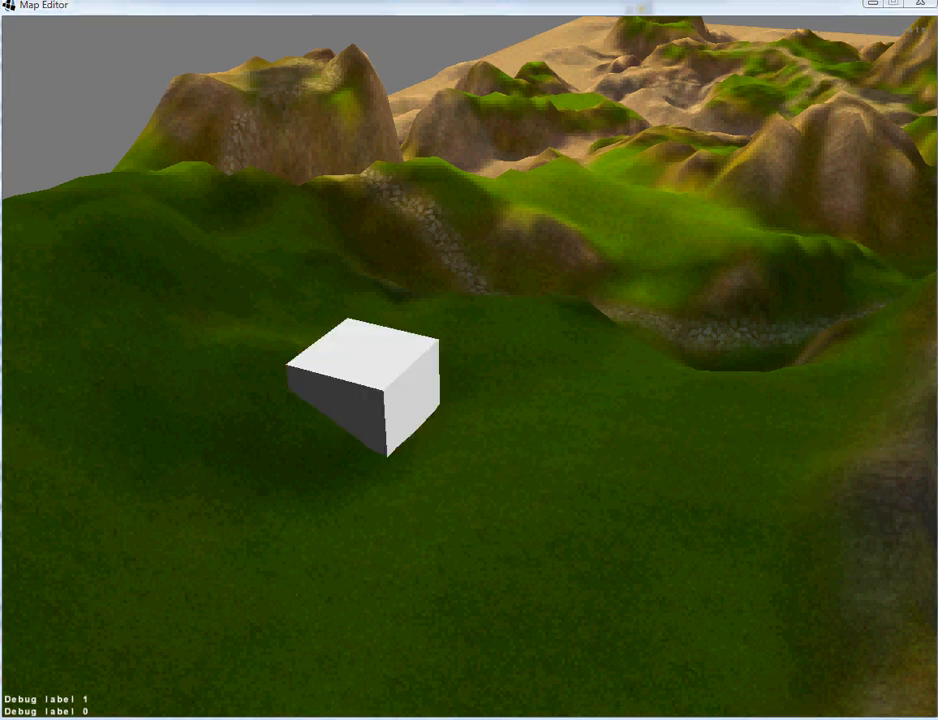
- Place a second box on the grass a short gap away from the first and enlarge it to a similar size
left_click(606, 450)
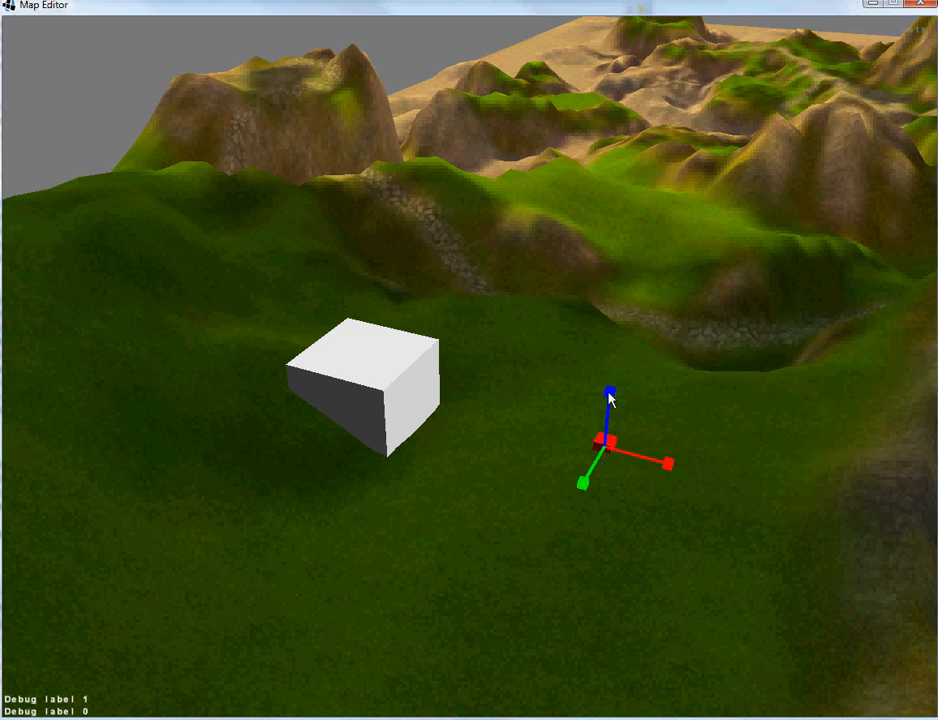
left_click_drag(609, 393, 610, 355)
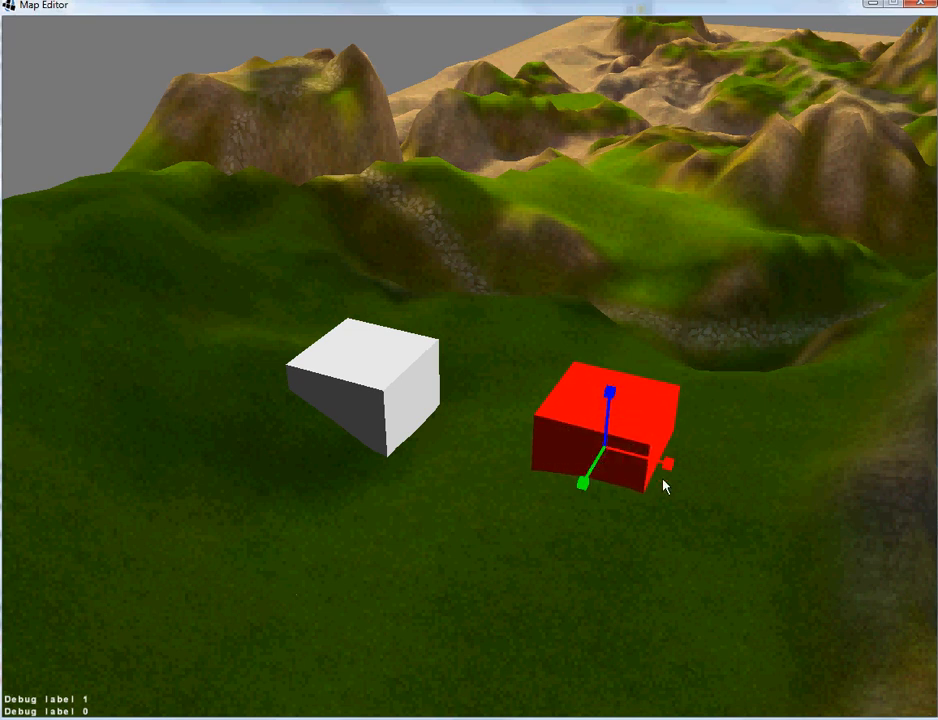
left_click_drag(668, 472, 672, 462)
right_click_drag(641, 403, 716, 415)
key("s")
key("w")
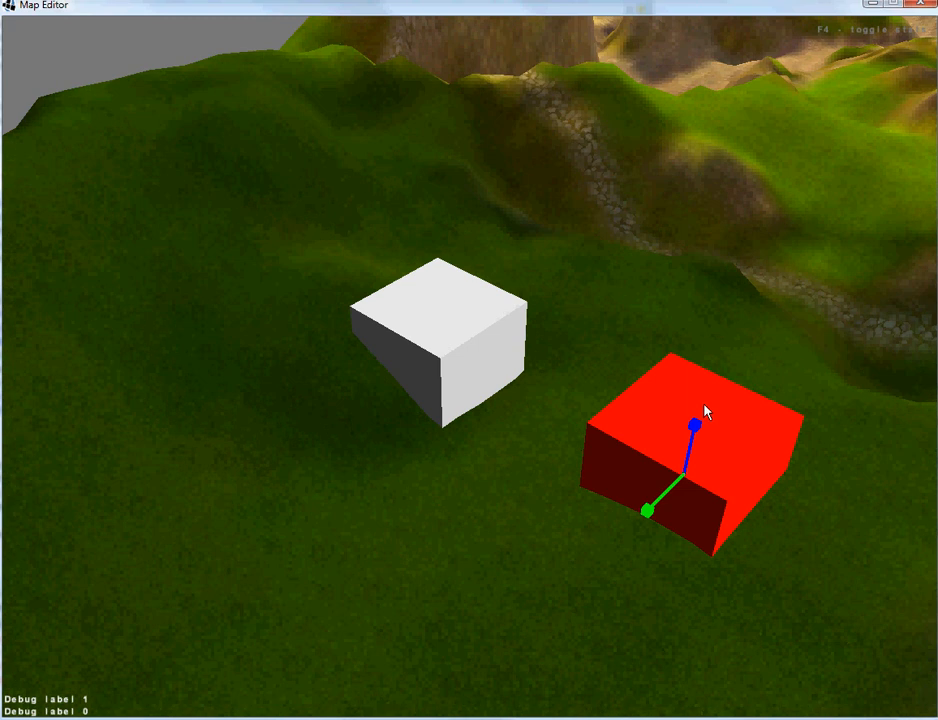
- Try placing a small box on top of the second block, undoing and redoing the placement
left_click(704, 405)
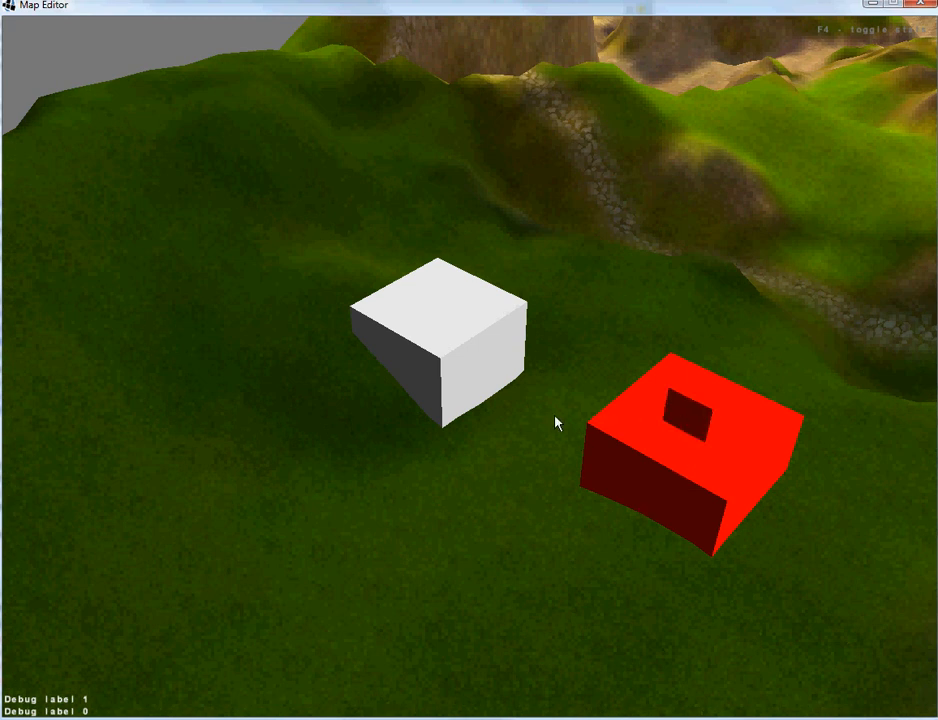
key("ctrl+z")
left_click(561, 520)
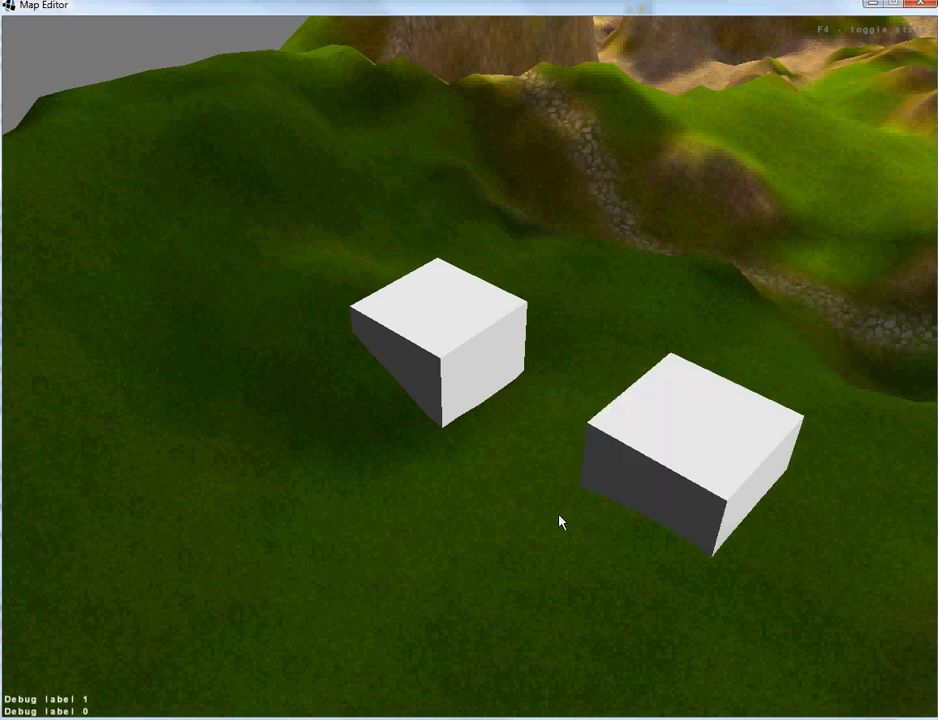
key("ctrl+y")
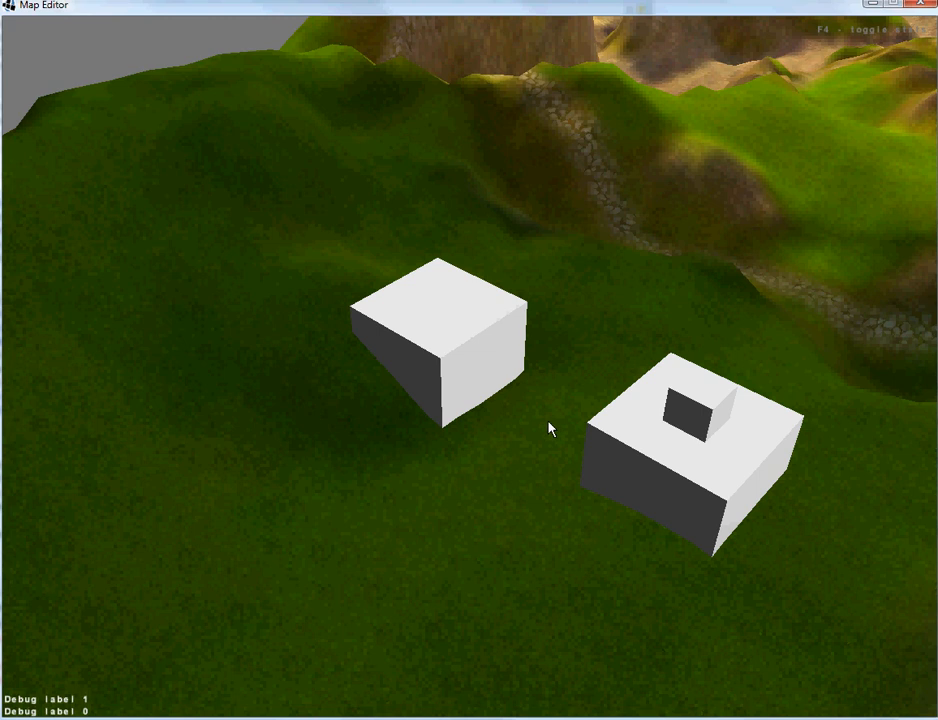
- Place the tall, narrow test character on the grass in the gap between the two blocks
left_click(549, 429)
right_click_drag(561, 413, 588, 417)
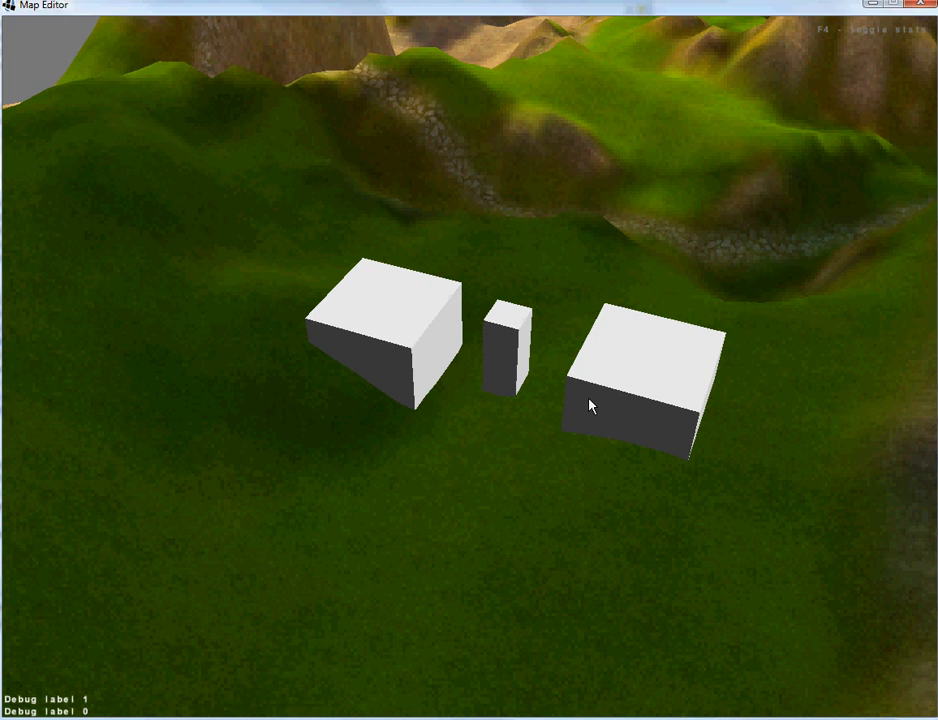
middle_click_drag(580, 400, 519, 381)
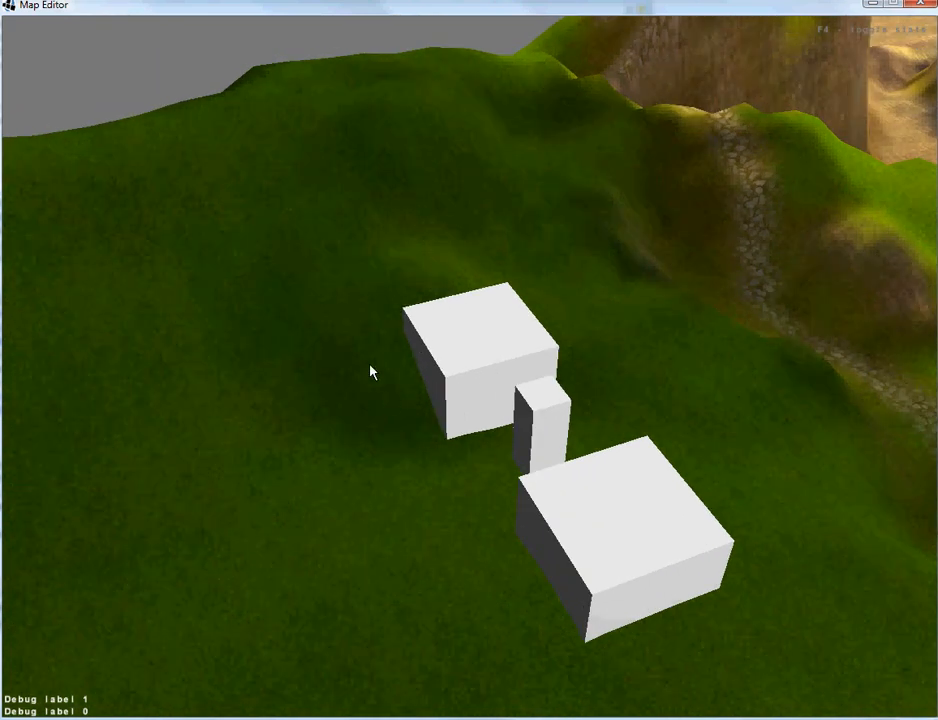
- Send the character past the first block, around to the far end of the second, and back to the first block
left_click(340, 340)
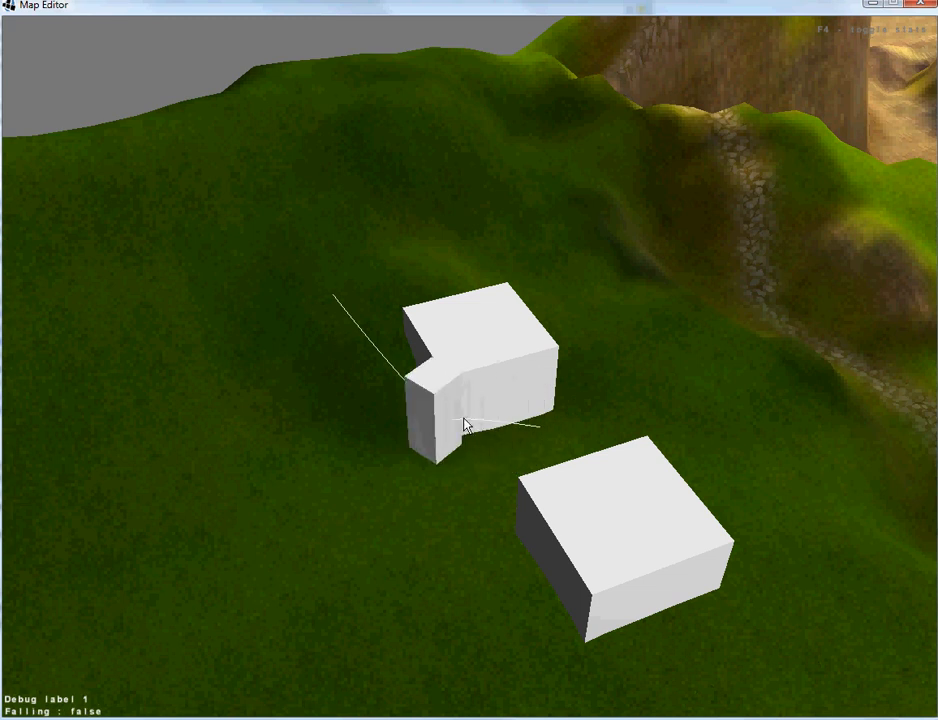
left_click(698, 660)
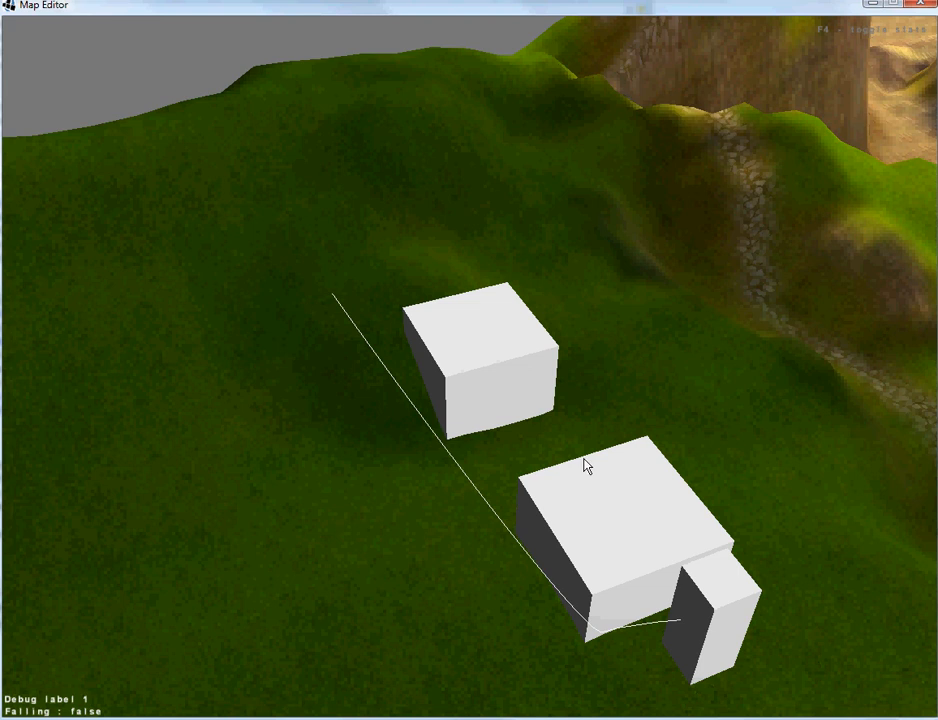
left_click(473, 331)
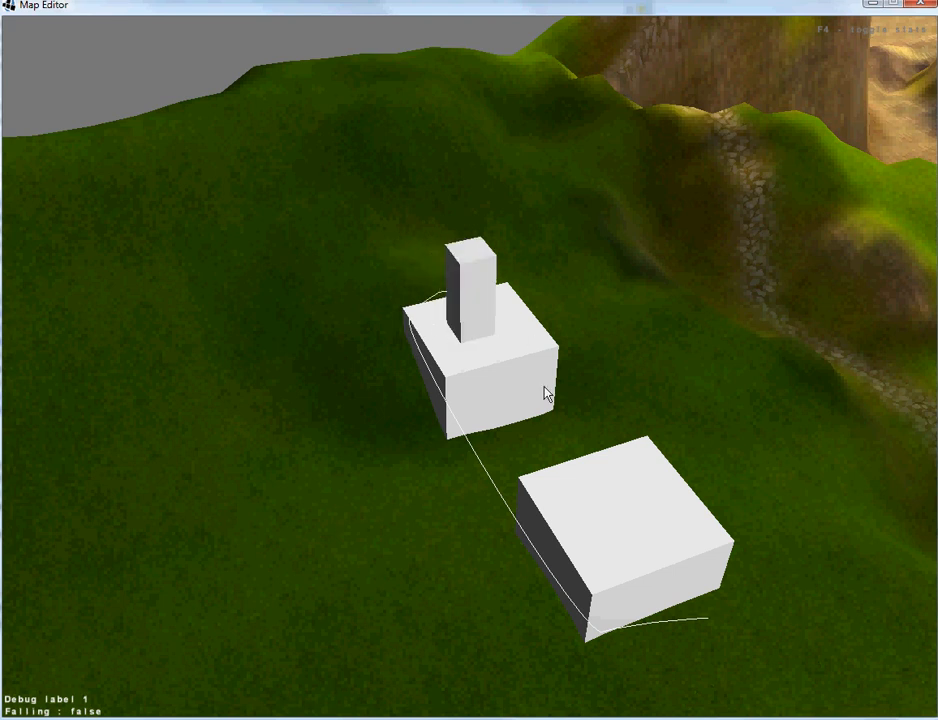
left_click(516, 470)
- Place the arch-shaped bridge model on the grass near the gap and rotate it to line up with the two blocks
middle_click_drag(511, 454, 566, 455)
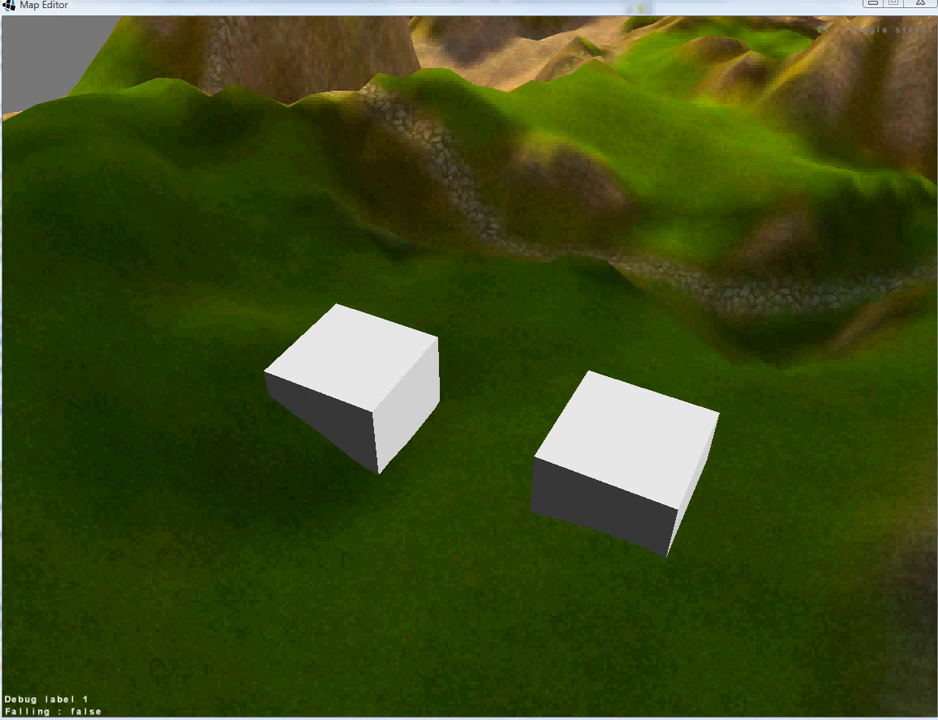
left_click(451, 532)
middle_click_drag(468, 521, 420, 530)
key("1")
key("2")
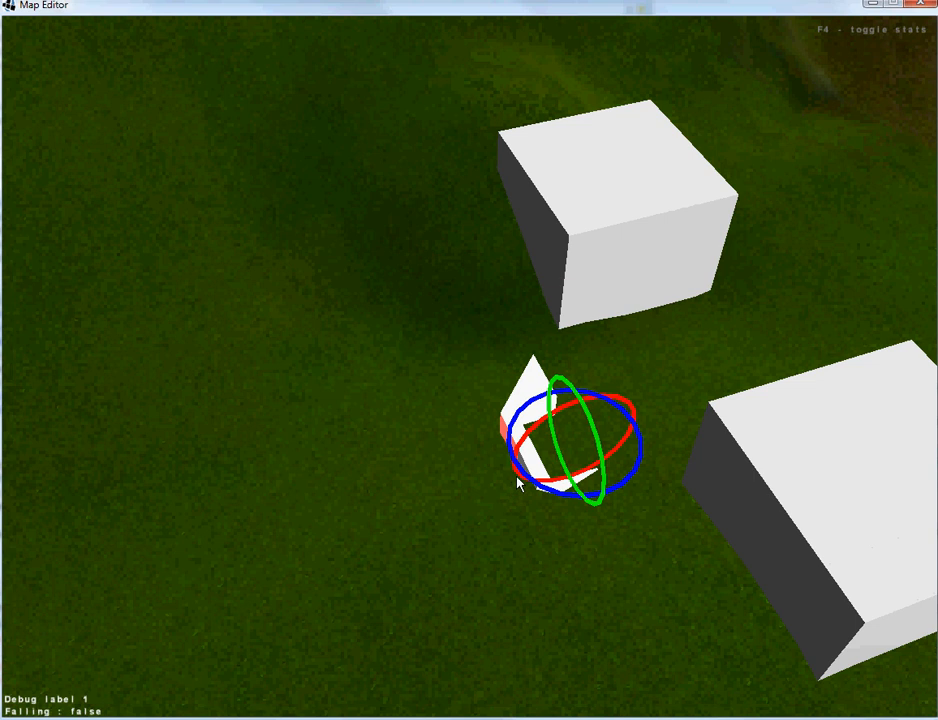
left_click_drag(537, 432, 636, 390)
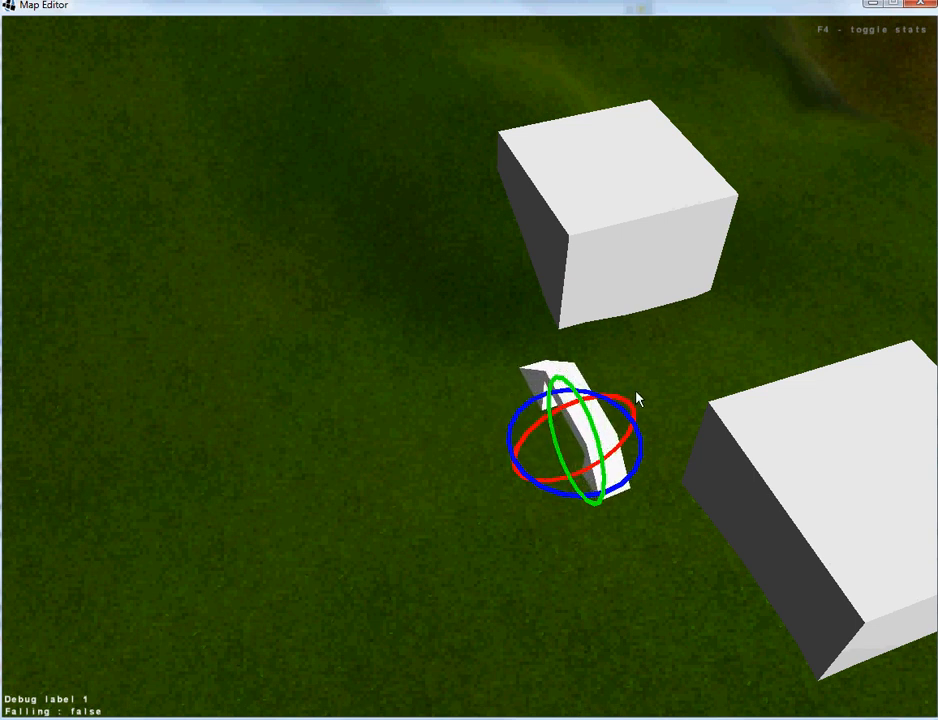
- Lift the bridge off the ground and adjust its height to roughly the level of the block tops
key("Tab")
key("Tab")
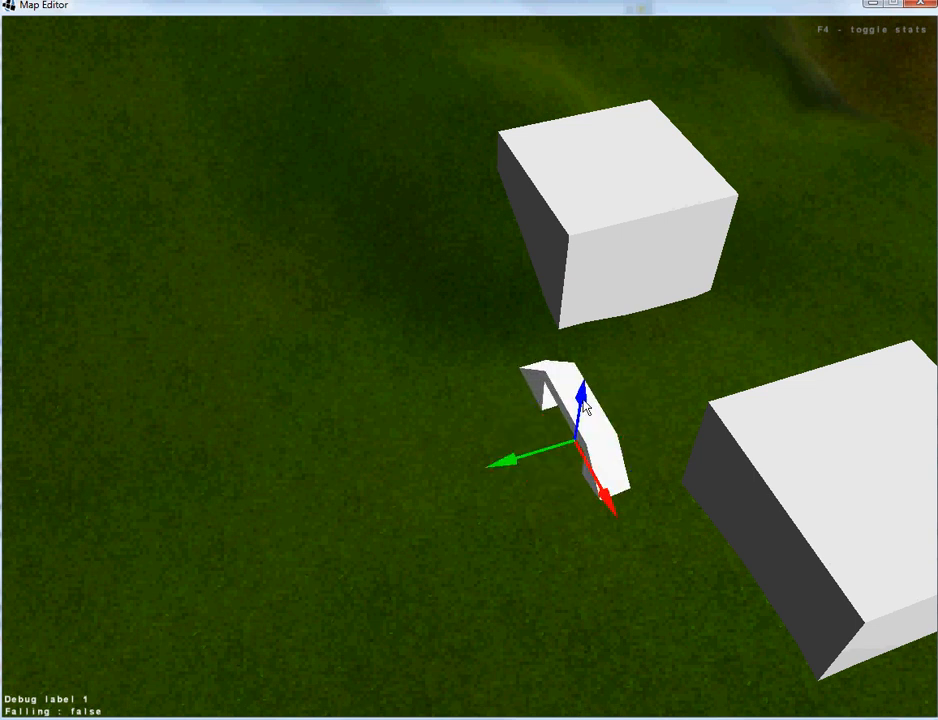
left_click_drag(585, 399, 668, 101)
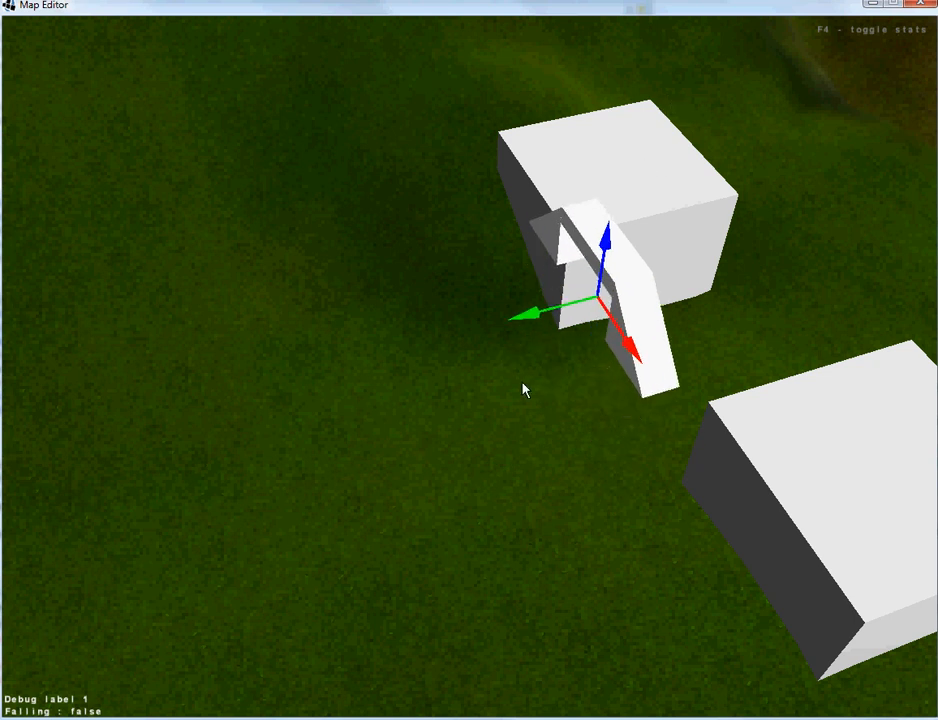
middle_click_drag(522, 383, 440, 336)
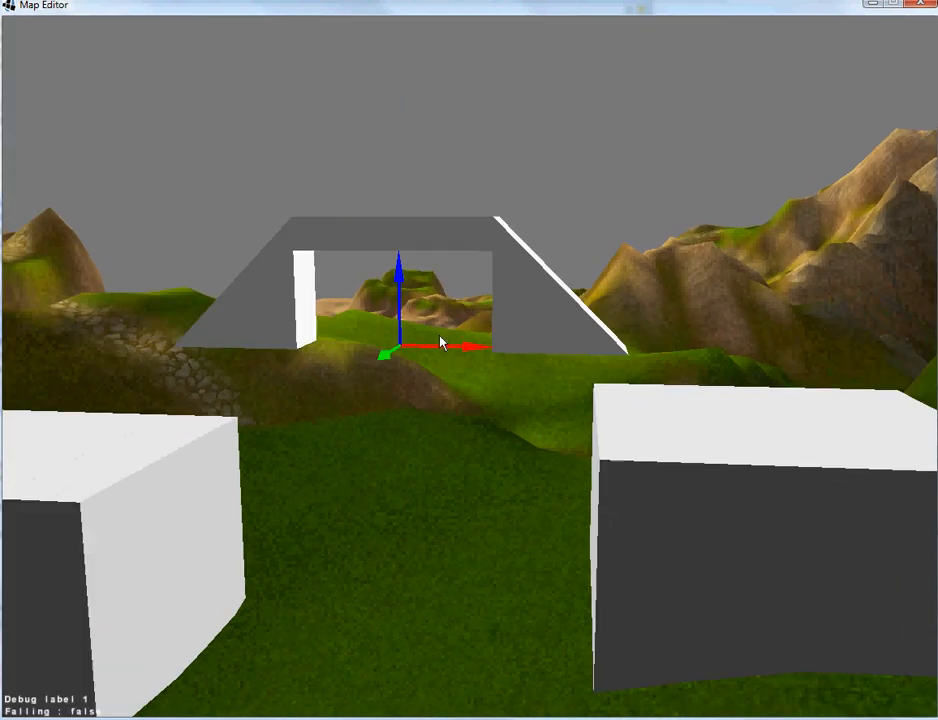
key("s")
left_click_drag(418, 278, 417, 357)
- Scale up the bridge so that it is wide enough to overlap both blocks
key("r")
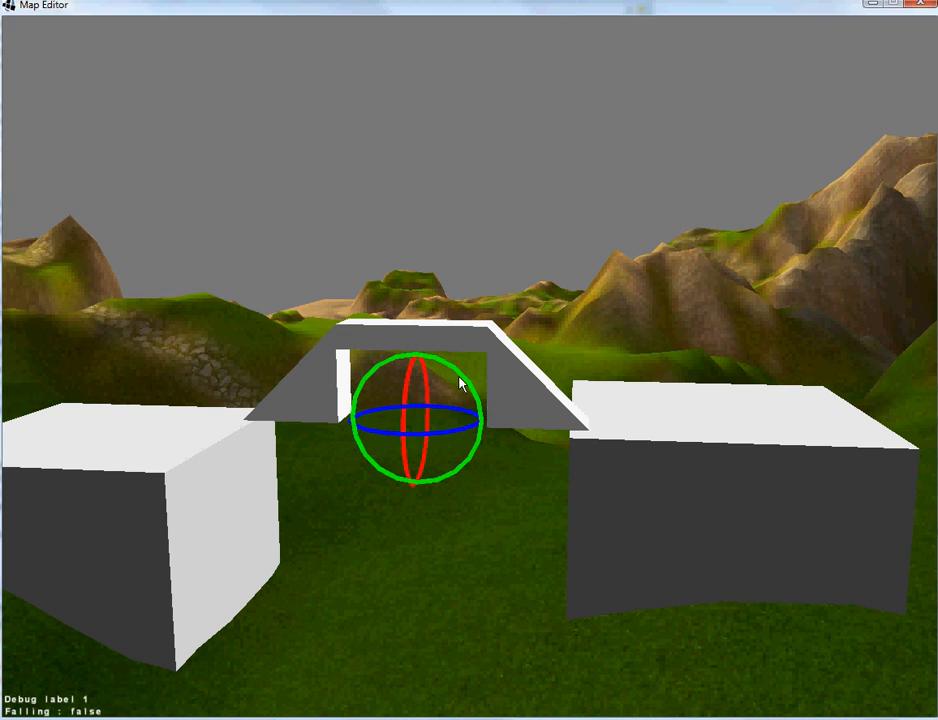
key("s")
left_click_drag(482, 421, 506, 420)
- Lower the enlarged bridge until its feet rest on the tops of the blocks
right_click_drag(503, 404, 541, 365)
key("w")
key("s")
key("w")
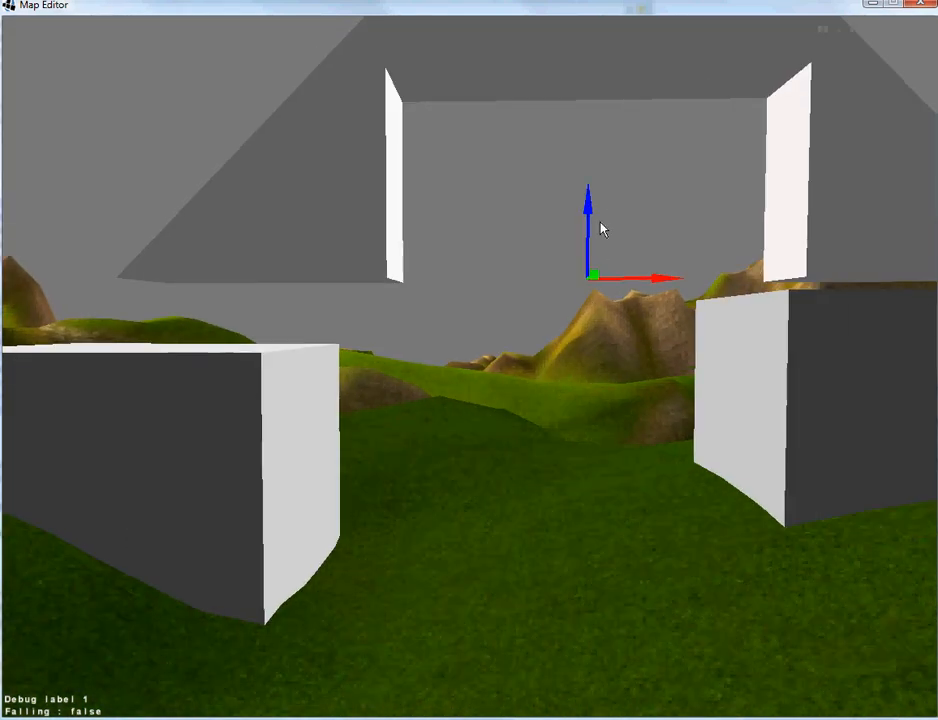
left_click_drag(588, 201, 587, 283)
- Shift the bridge along the gap so that each foot rests on one of the blocks, and deselect it
key("d")
right_click_drag(587, 283, 457, 297)
key("s")
left_click_drag(410, 269, 481, 267)
key("a")
key("w")
right_click_drag(481, 267, 592, 277)
key("a")
right_click_drag(714, 372, 725, 371)
key("d")
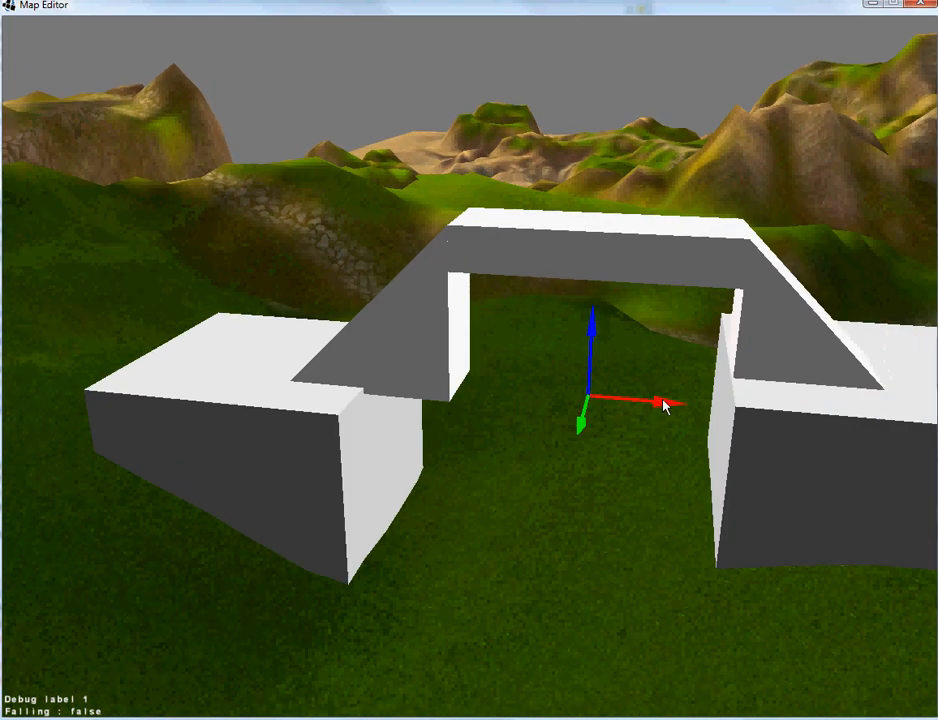
key("d")
mouse_move(707, 262)
right_mouse_down()
mouse_move(724, 271)
mouse_move(697, 269)
right_mouse_up()
key("s")
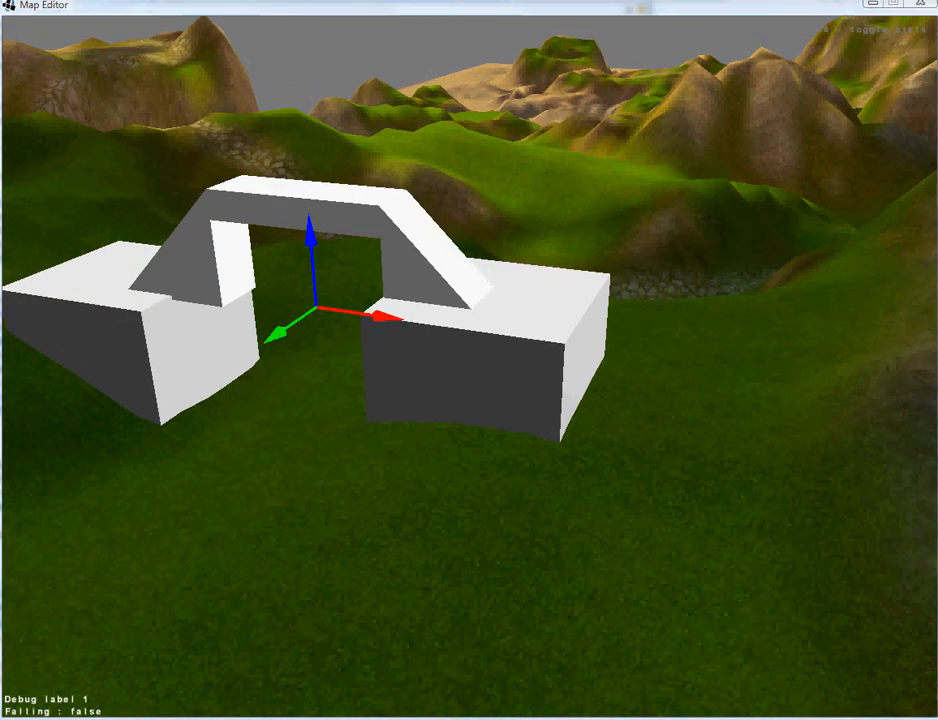
left_click(614, 452)
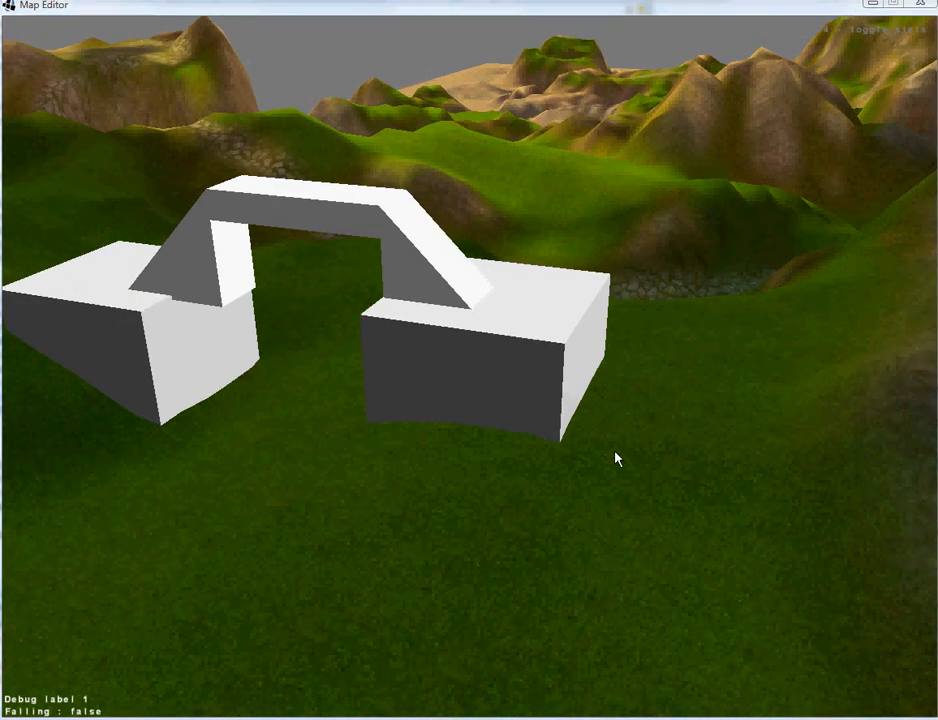
- Place a low box on the grass beside the second block's outer side and scale it to a small step
left_click(647, 409)
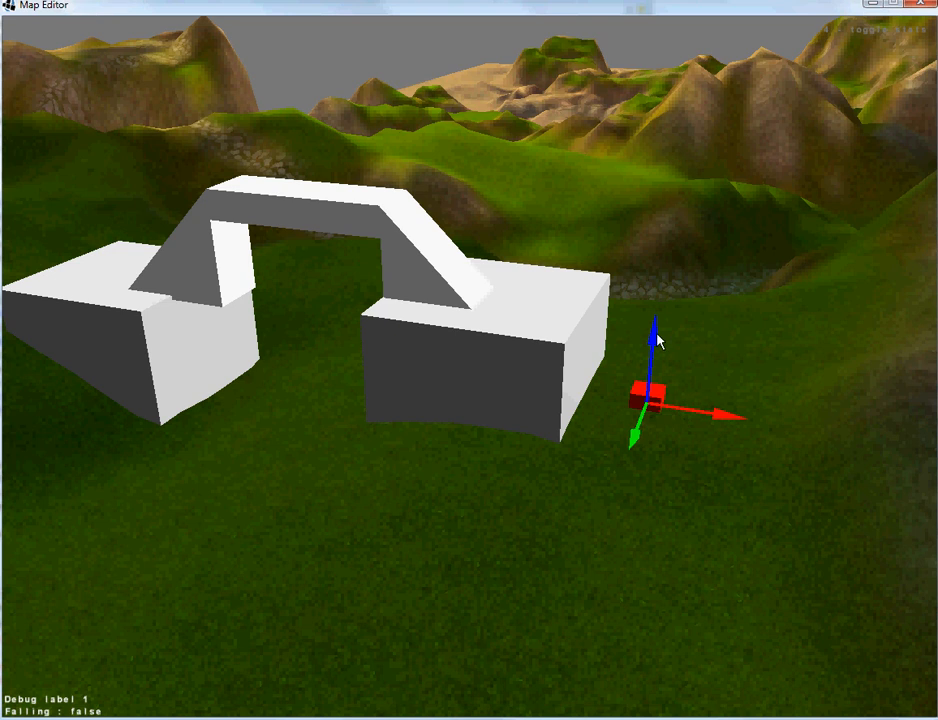
key("2")
key("3")
left_click_drag(655, 345, 677, 341)
key("w")
key("a")
key("d")
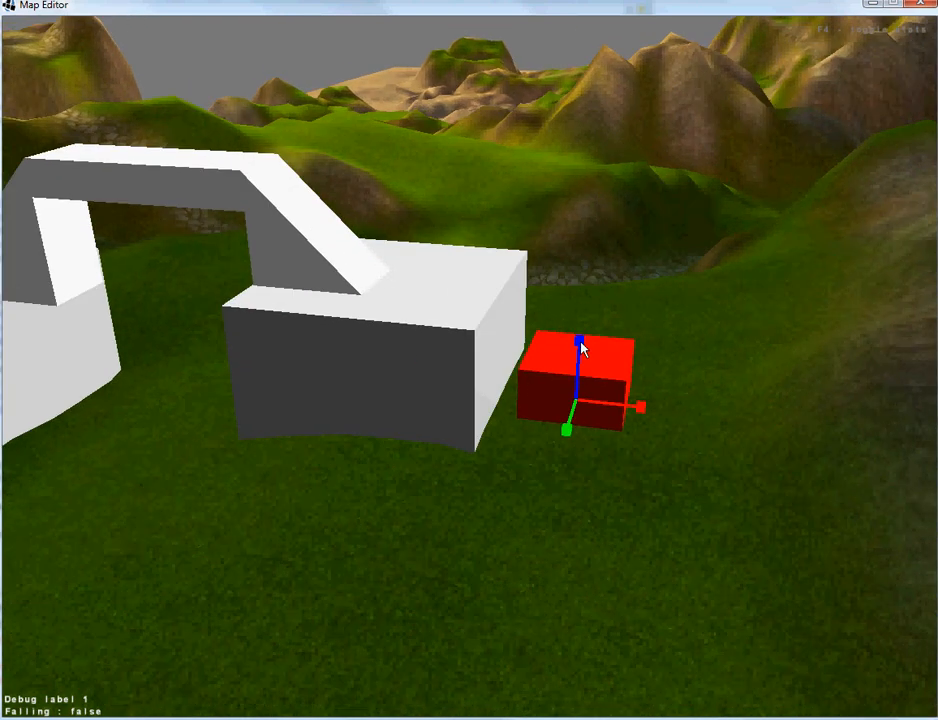
left_click_drag(582, 347, 582, 360)
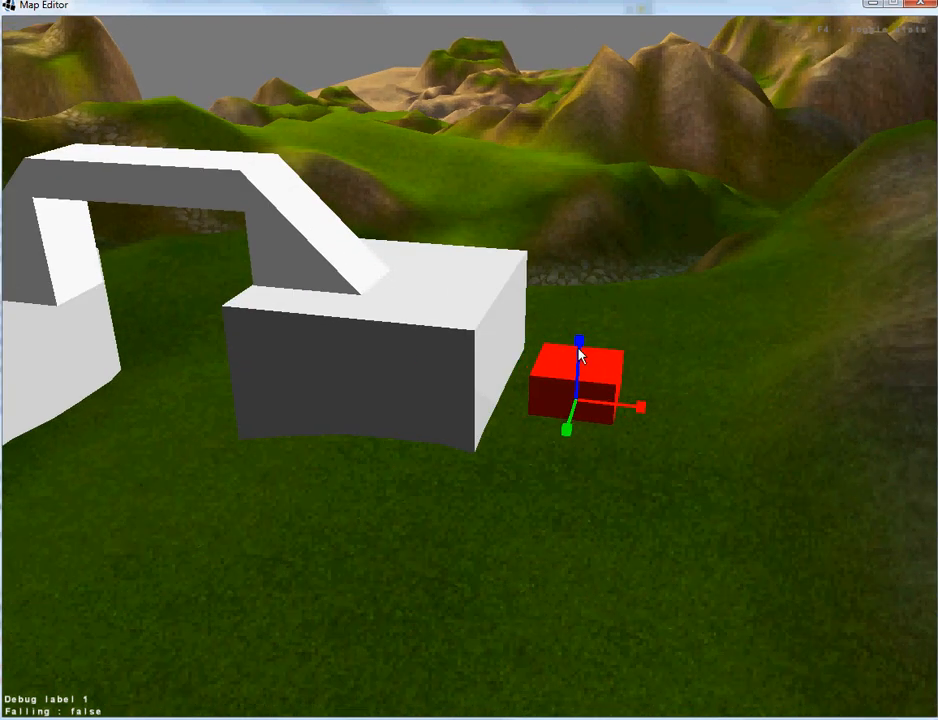
- Deselect the small step and position the character on the grass in the gap beneath the bridge
key("a")
right_click_drag(555, 310, 613, 308)
key("s")
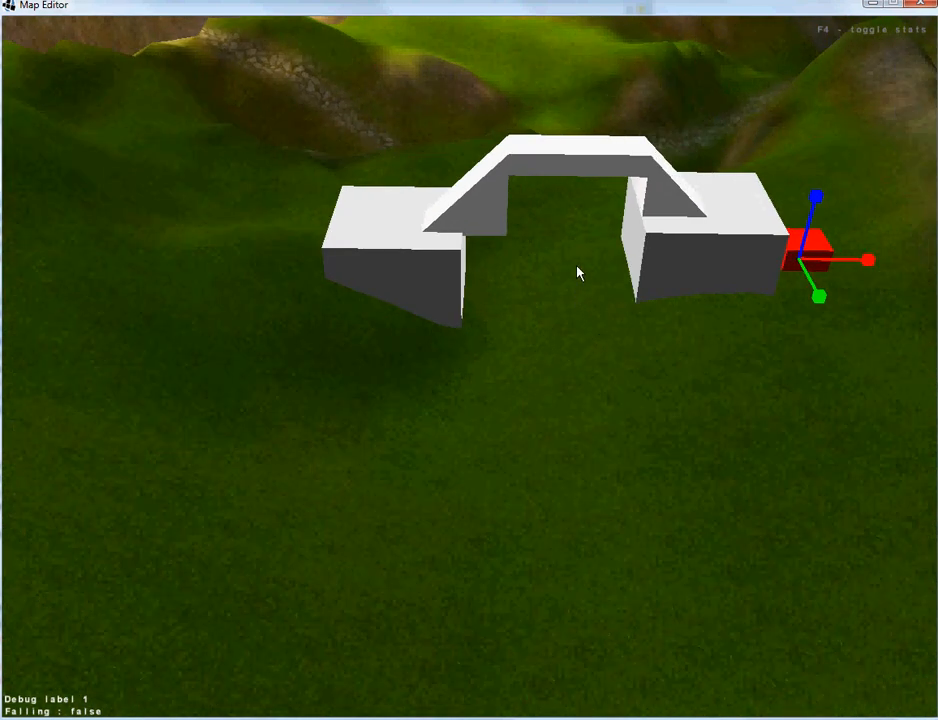
key("d")
right_click_drag(585, 272, 561, 280)
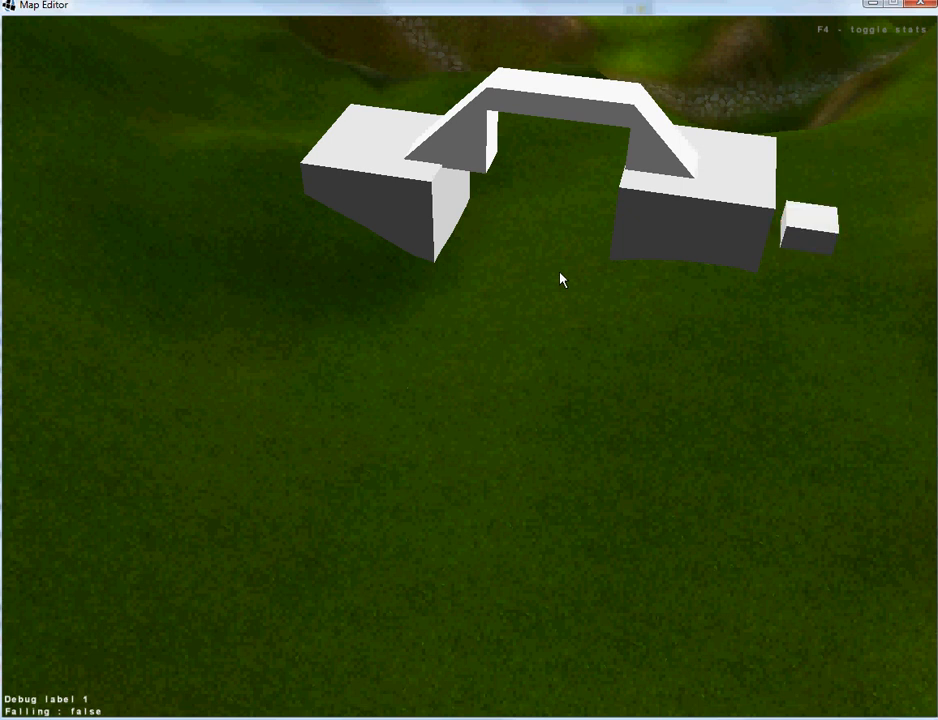
key("ctrl+v")
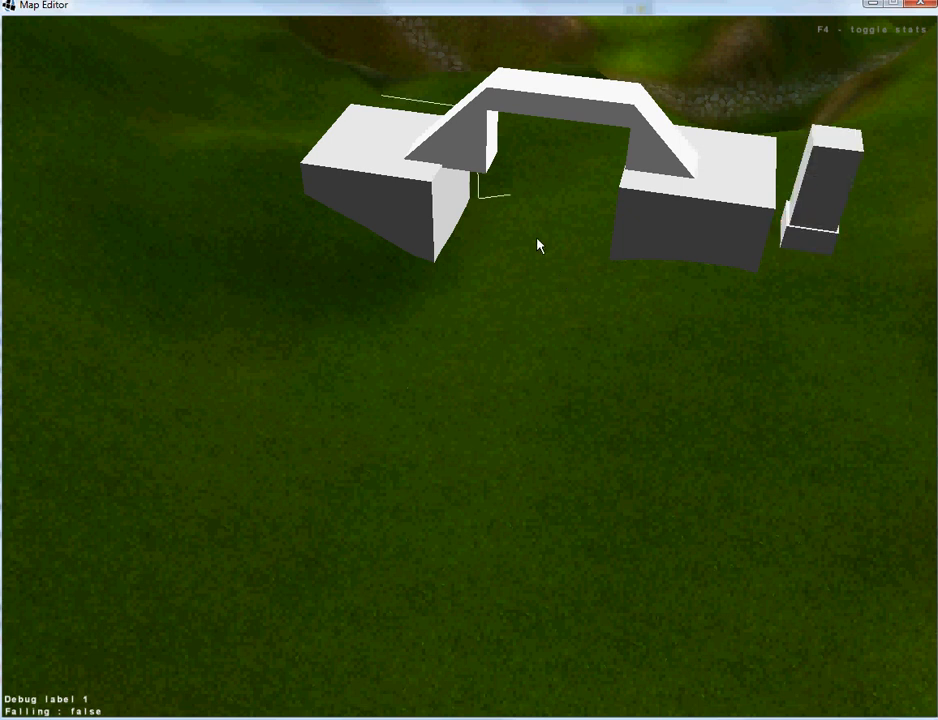
left_click(537, 239)
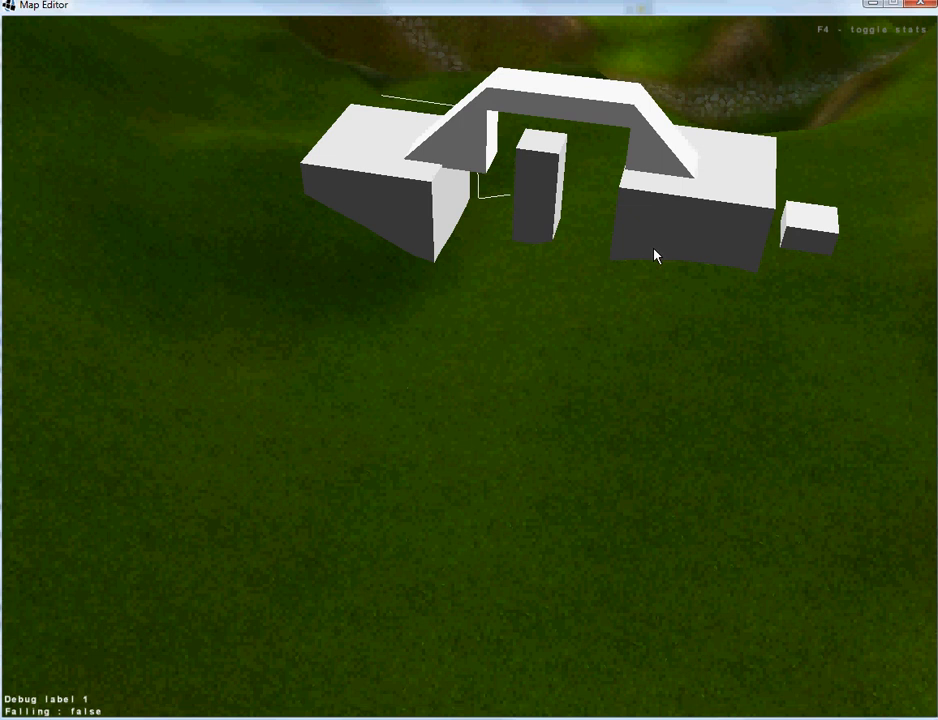
- Send the character to the grass behind the first block and across the bridge onto the second block
mouse_move(654, 249)
middle_mouse_down()
mouse_move(618, 243)
mouse_move(628, 262)
middle_mouse_up()
left_click(236, 160)
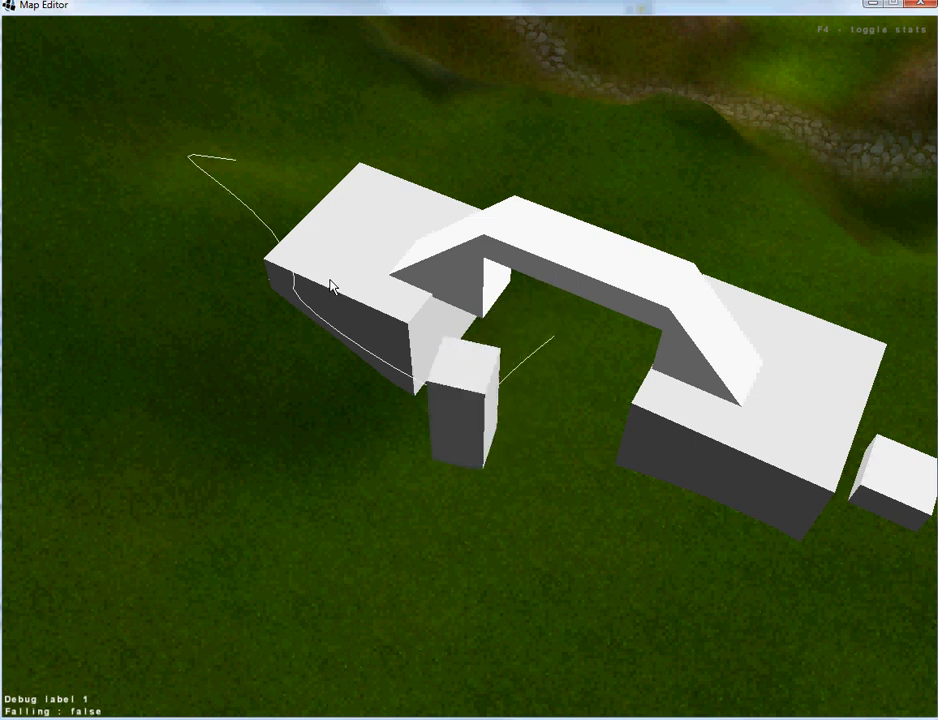
left_click(815, 415)
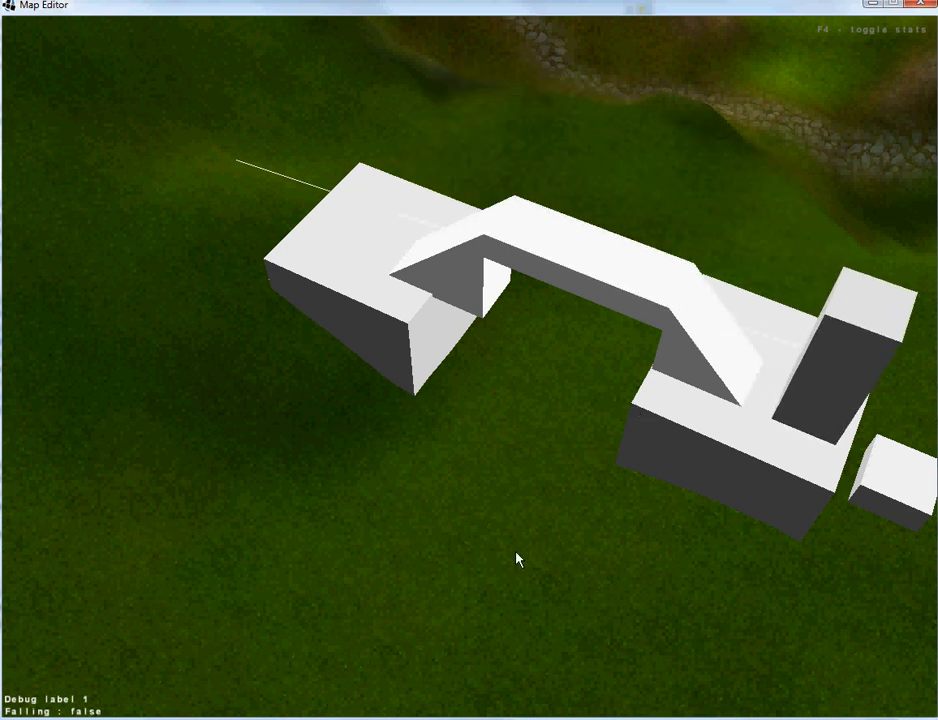
- Send the character down from the second block to the front grass, and around the small step to the area behind the block
left_click(444, 464)
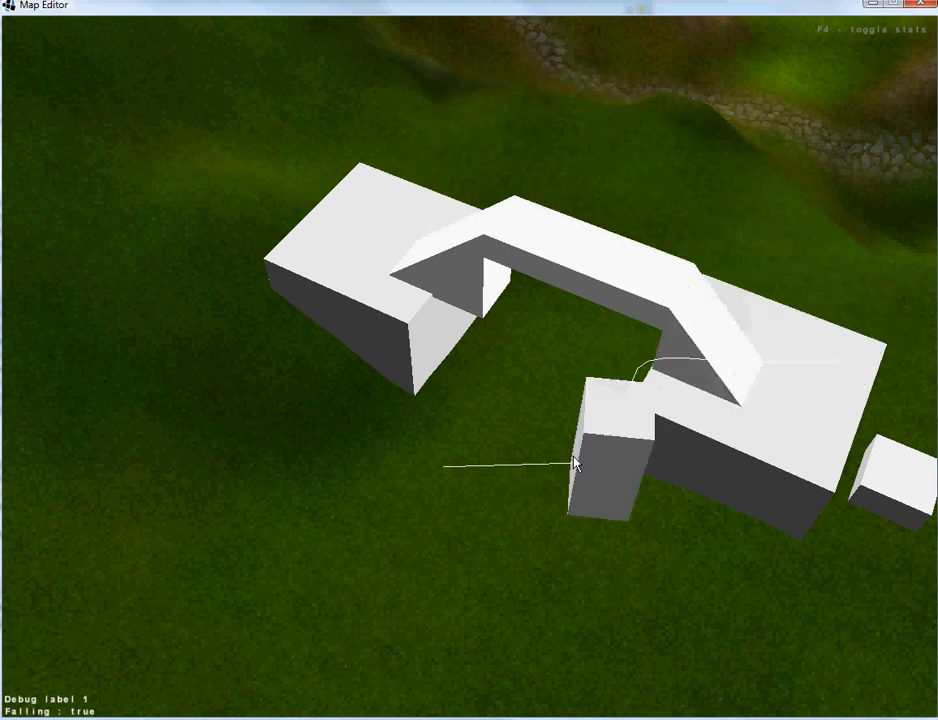
key("s")
key("a")
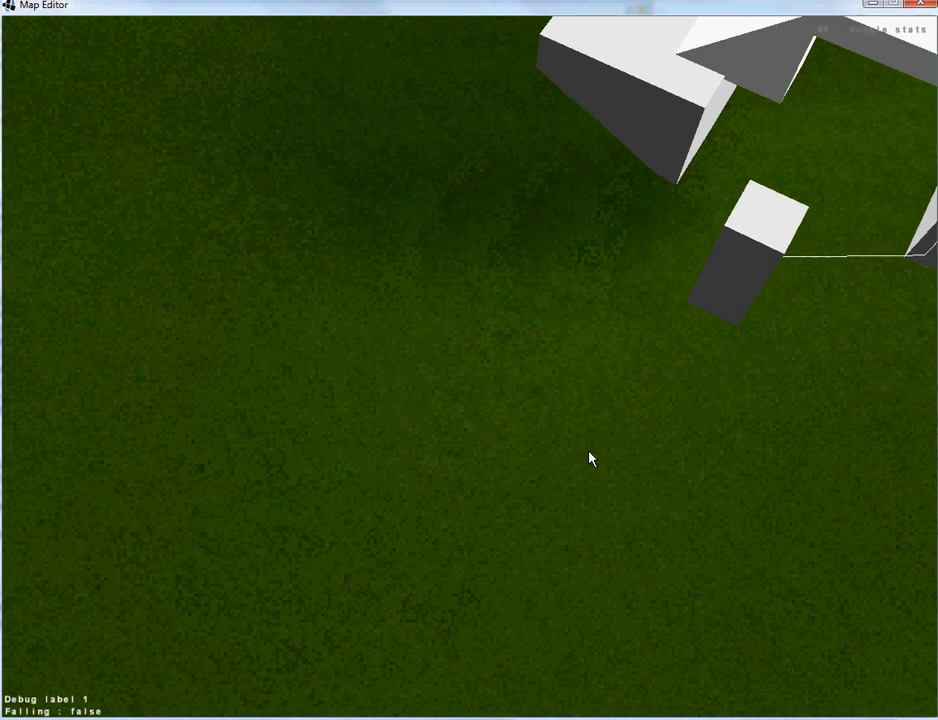
right_click_drag(589, 452, 635, 358)
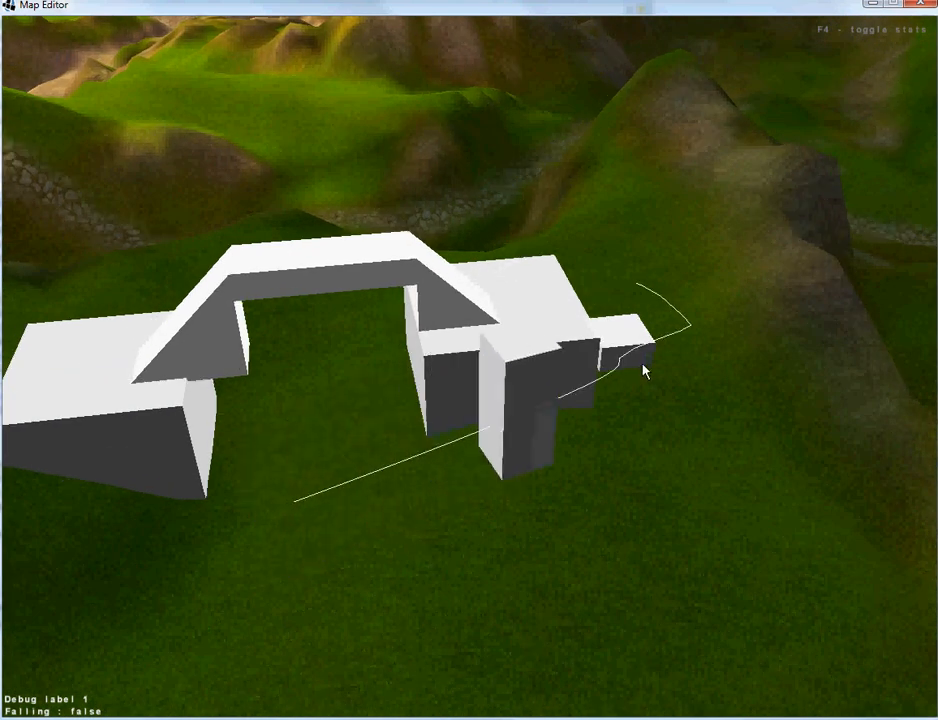
key("s")
key("a")
key("s")
key("d")
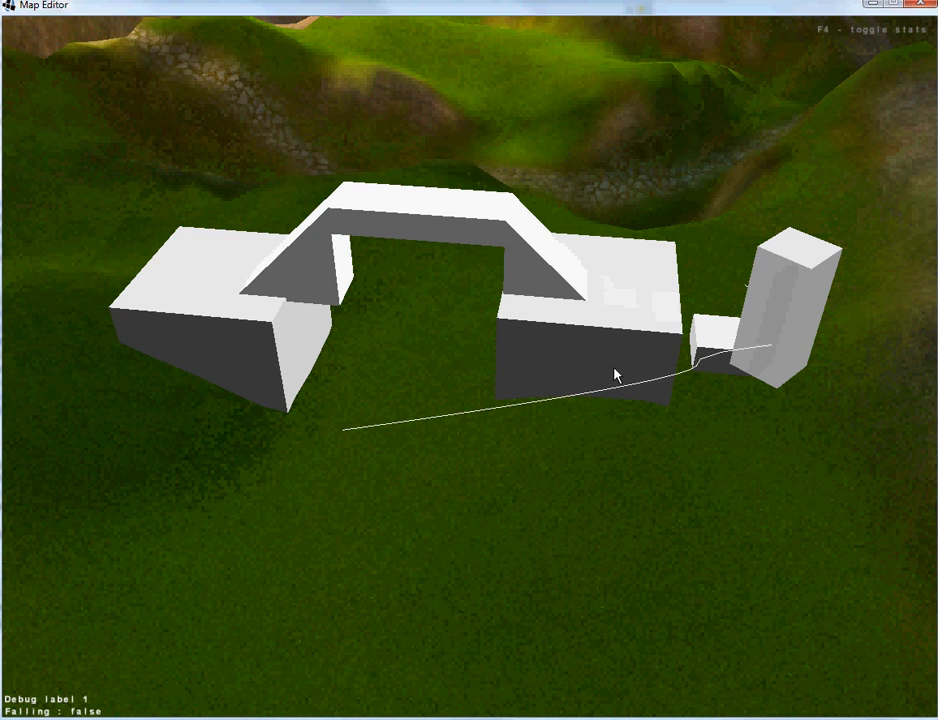
- Send the character through the gap beneath the bridge and out to the grass in front of the first block
key("w")
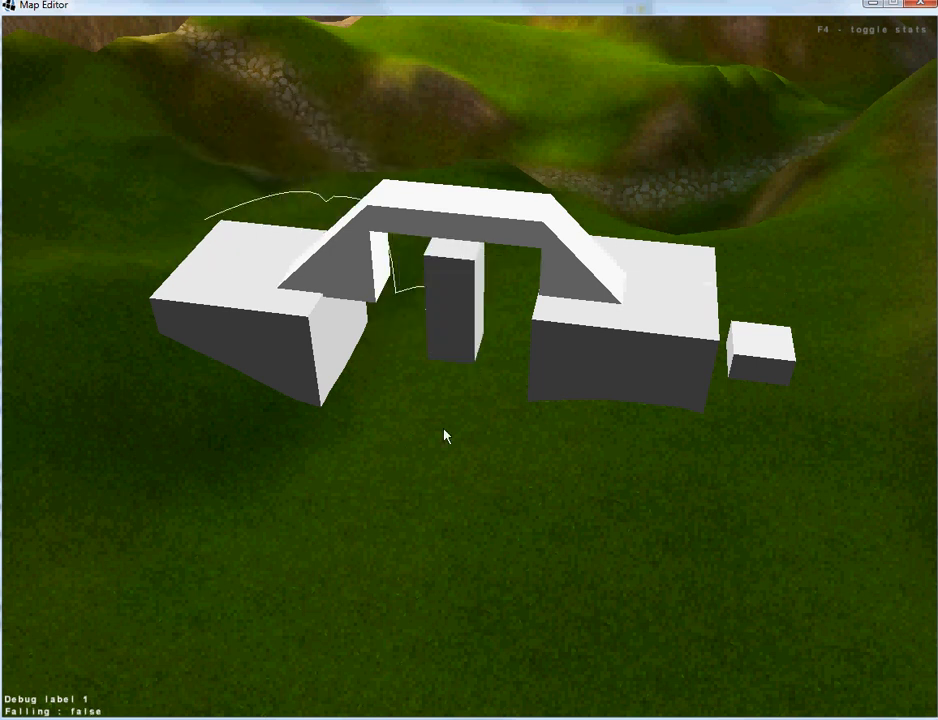
key("w")
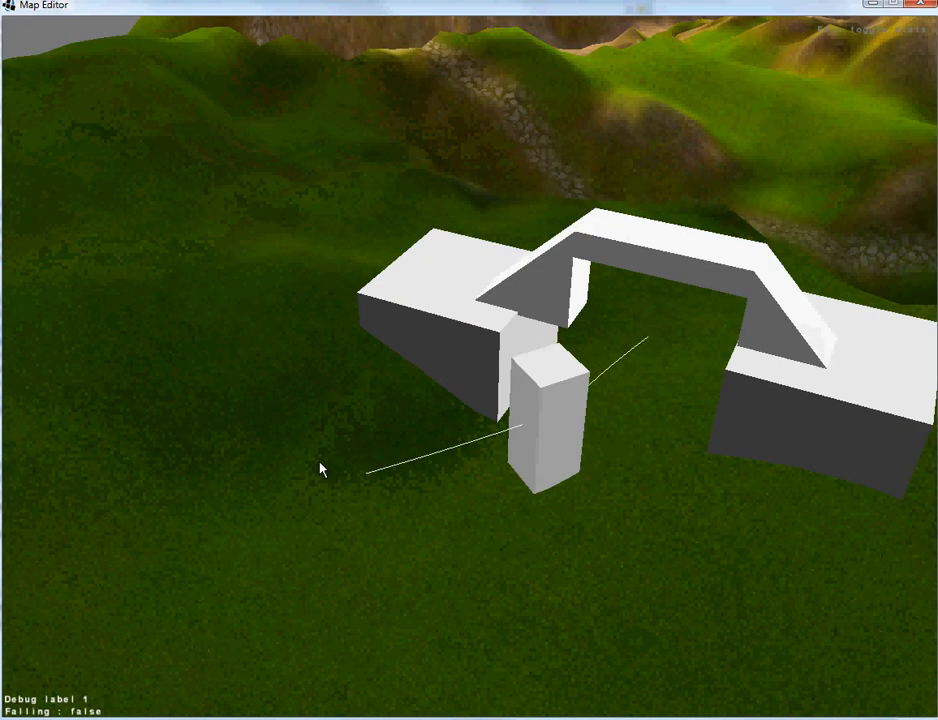
key("a")
left_click_drag(319, 461, 390, 471)
key("w")
key("s")
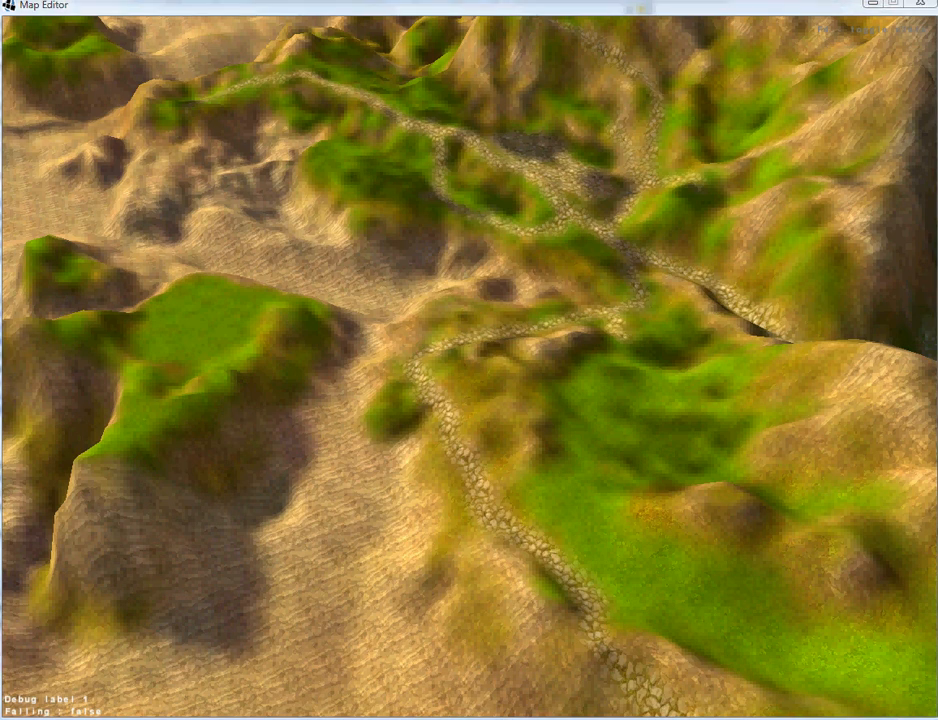
- Raise the sandy ground around the bend of the stone path with the terrain height brush, and enlarge the brush
left_click(432, 407)
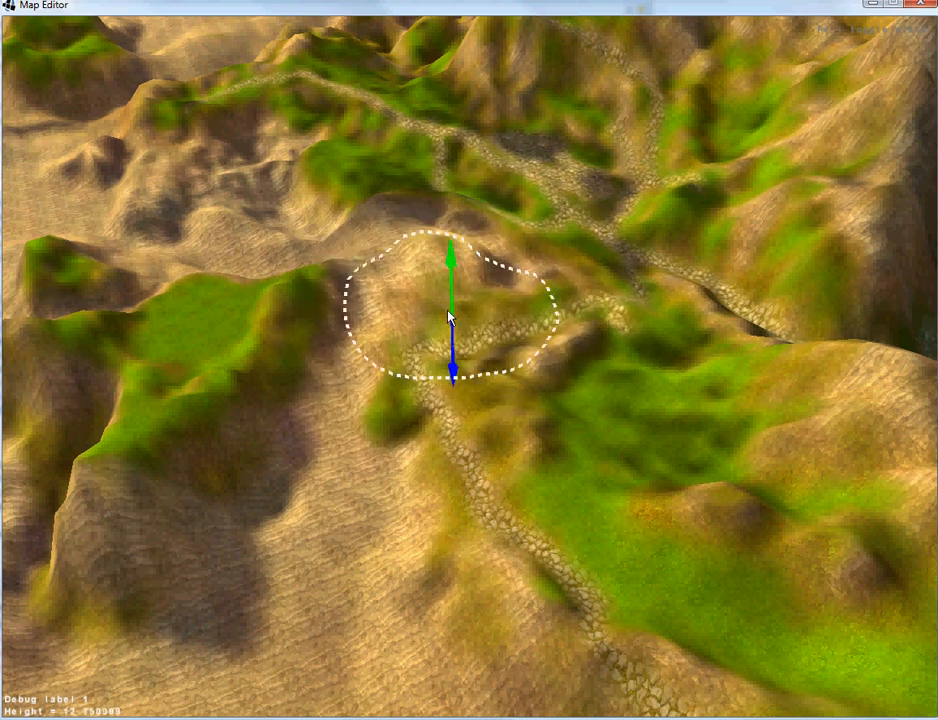
left_click(421, 284)
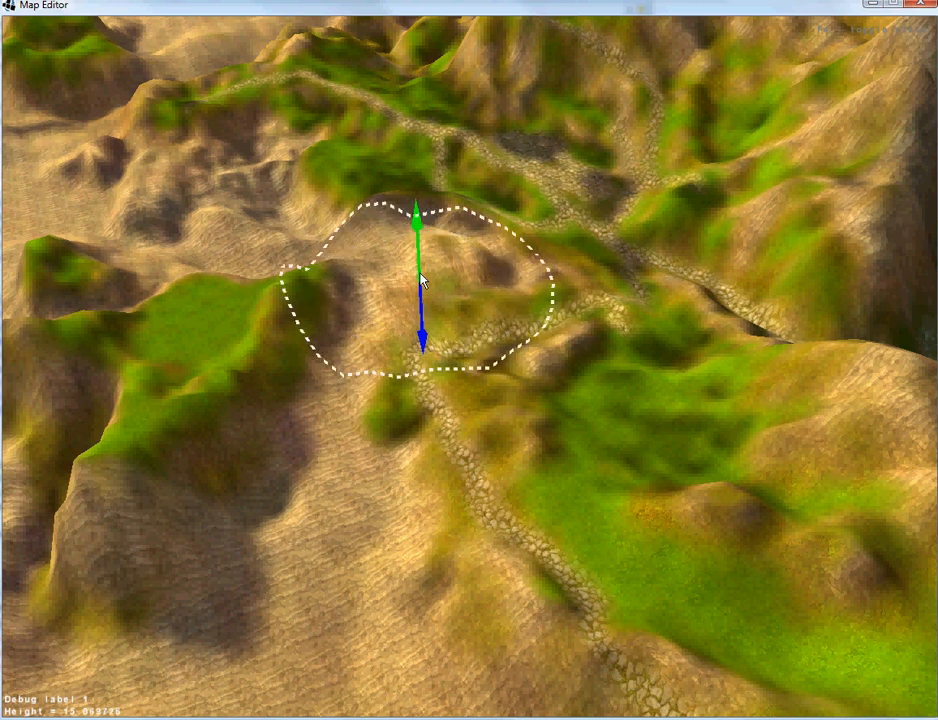
mouse_move(421, 284)
left_mouse_down()
mouse_move(425, 249)
mouse_move(444, 279)
mouse_move(486, 279)
mouse_move(421, 231)
mouse_move(314, 184)
mouse_move(352, 178)
mouse_move(360, 160)
mouse_move(463, 248)
mouse_move(480, 219)
mouse_move(407, 176)
left_mouse_up()
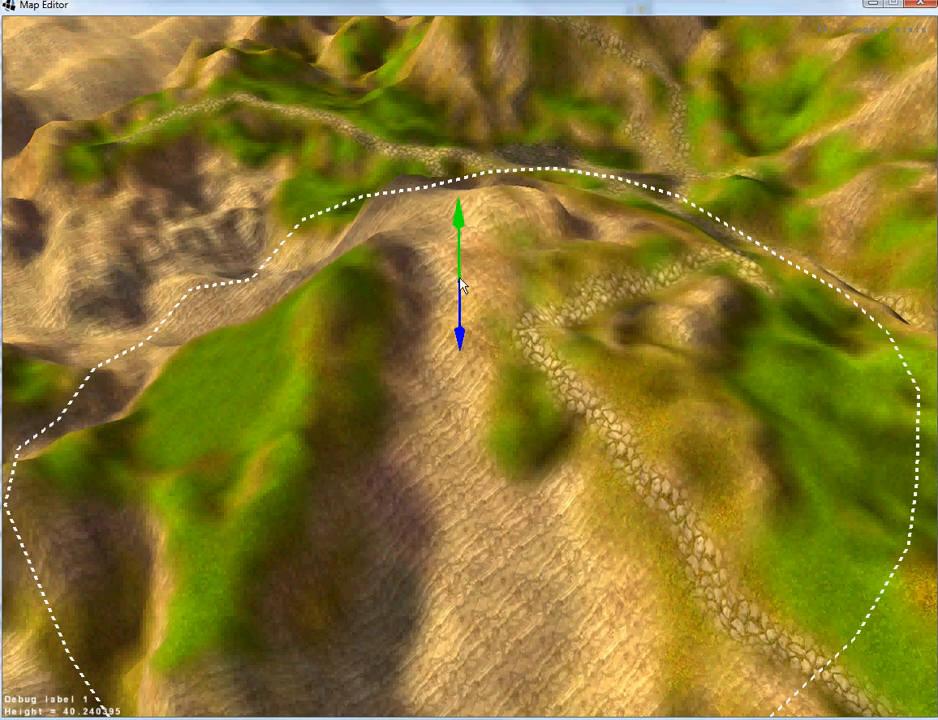
left_click_drag(459, 283, 459, 283)
key("w")
mouse_move(459, 276)
middle_mouse_down()
mouse_move(421, 256)
mouse_move(442, 258)
mouse_move(440, 267)
mouse_move(528, 239)
middle_mouse_up()
left_click_drag(528, 239, 530, 245)
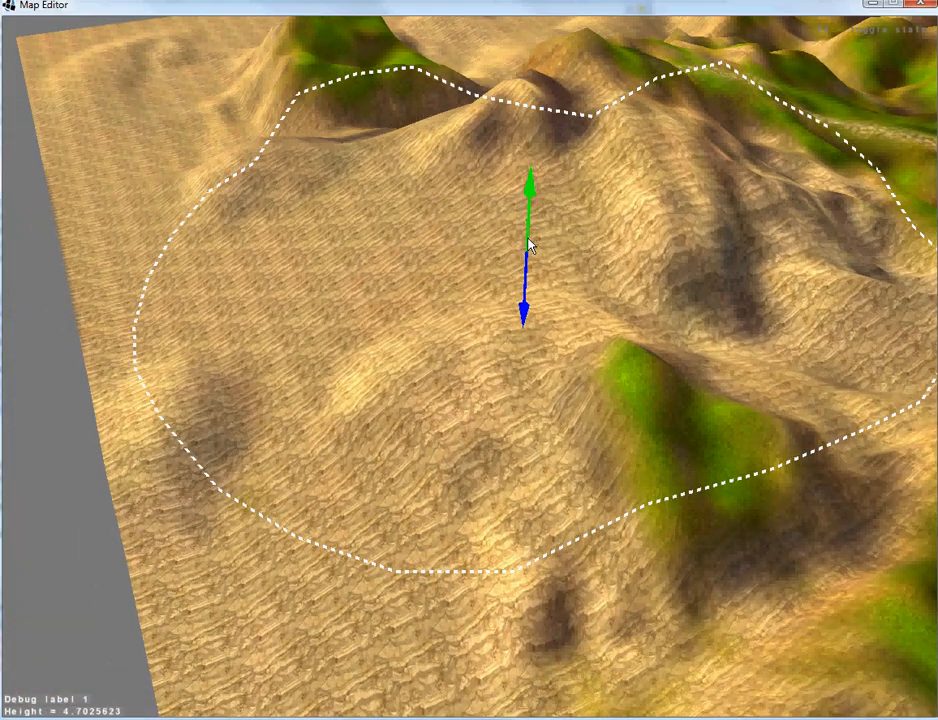
- Shrink the terrain brush and raise the grassy ridge carrying the stone path into steep hills
key("w")
middle_click_drag(528, 240, 599, 236)
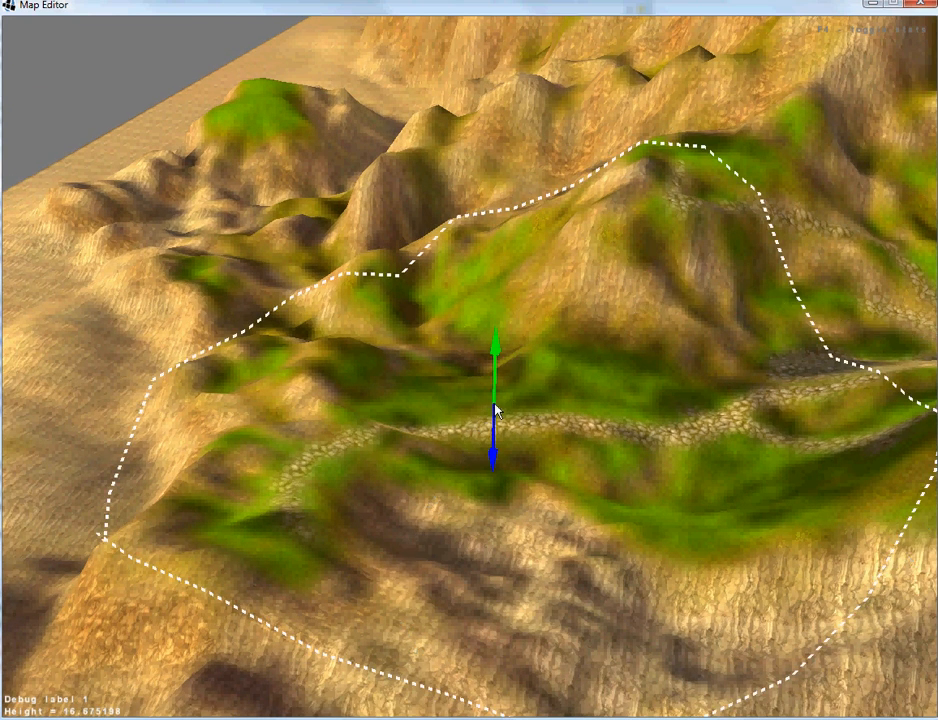
scroll(502, 411, "down", 4)
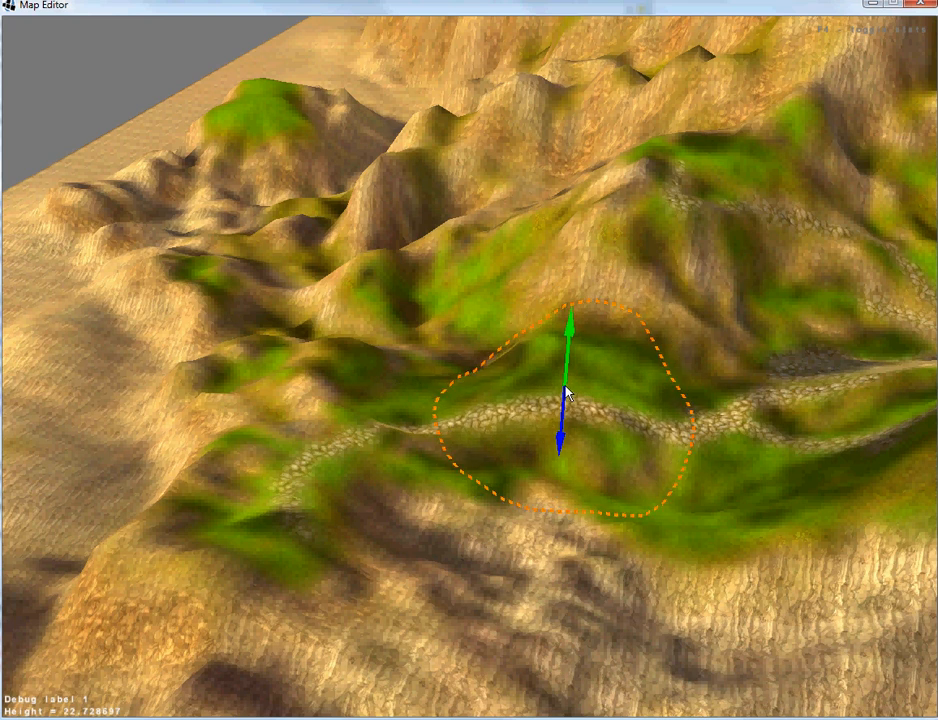
mouse_move(521, 377)
left_mouse_down()
mouse_move(486, 368)
mouse_move(570, 360)
mouse_move(657, 373)
mouse_move(567, 436)
mouse_move(427, 429)
mouse_move(270, 323)
mouse_move(214, 383)
mouse_move(360, 440)
mouse_move(492, 444)
mouse_move(472, 450)
mouse_move(304, 392)
mouse_move(308, 360)
mouse_move(320, 355)
left_mouse_up()
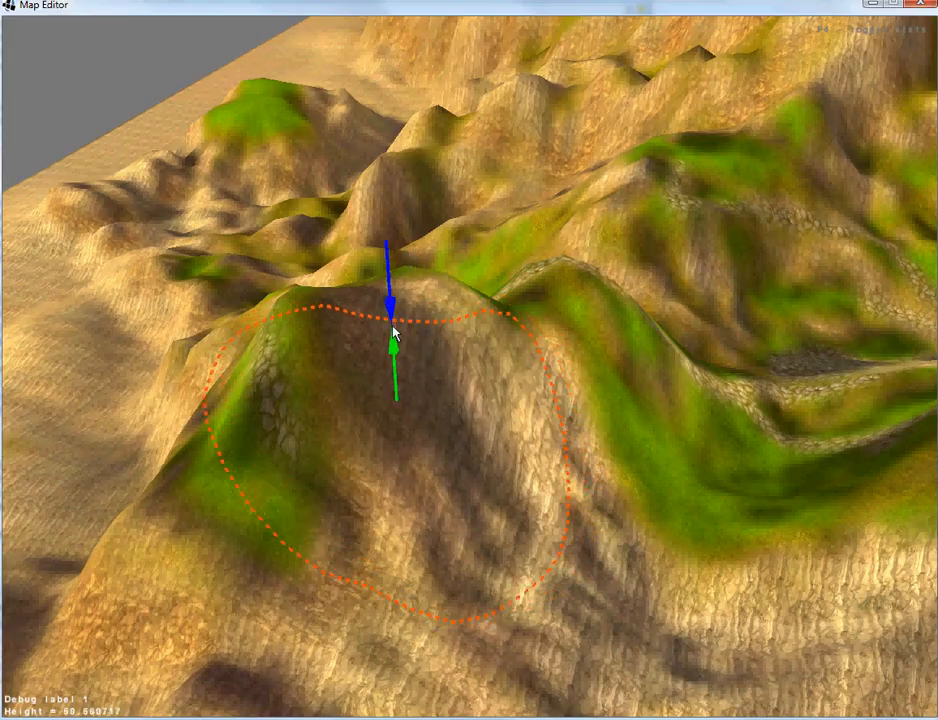
- Smooth the steep terrain between the raised ridge and the green valley behind it
key("w")
key("a")
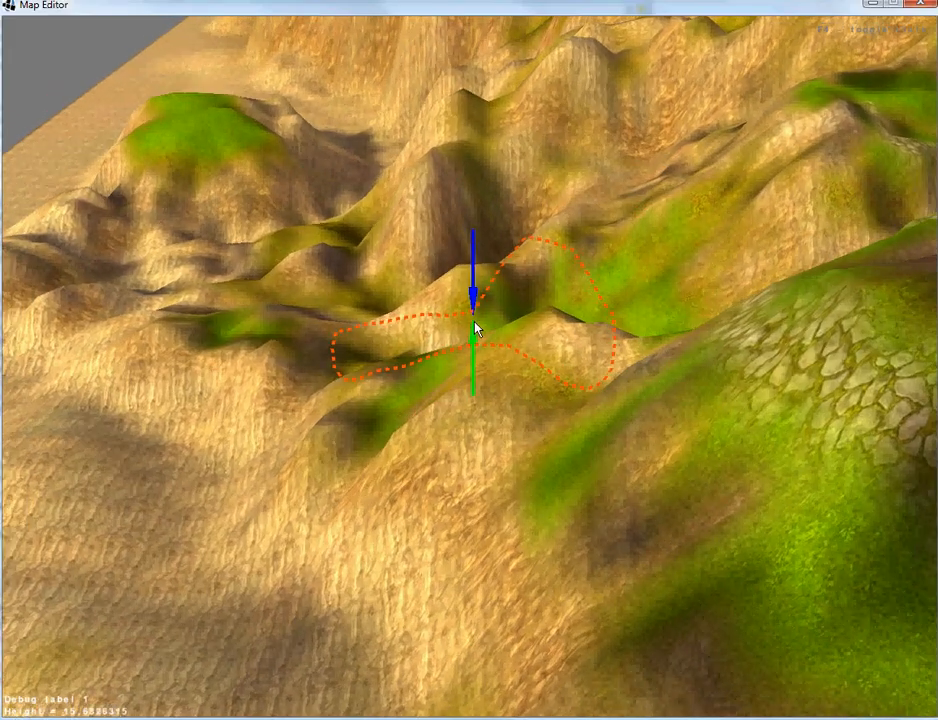
key("w")
key("a")
right_click_drag(474, 322, 546, 321)
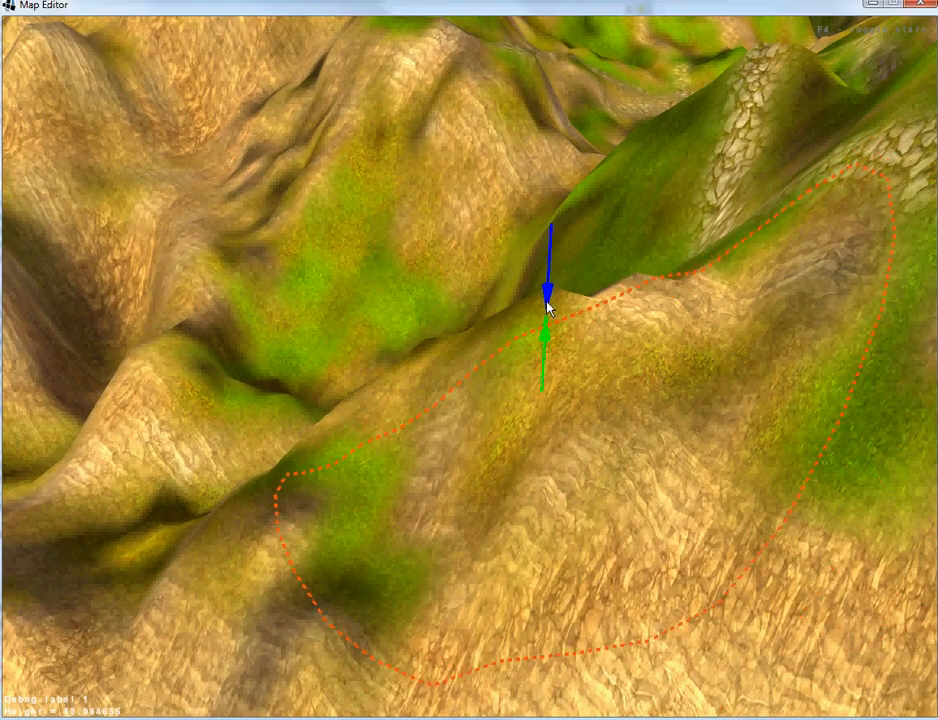
mouse_move(549, 307)
left_mouse_down()
mouse_move(358, 314)
mouse_move(285, 343)
mouse_move(245, 381)
mouse_move(331, 394)
mouse_move(423, 295)
mouse_move(345, 203)
mouse_move(313, 133)
mouse_move(674, 178)
mouse_move(706, 138)
mouse_move(706, 151)
mouse_move(338, 131)
left_mouse_up()
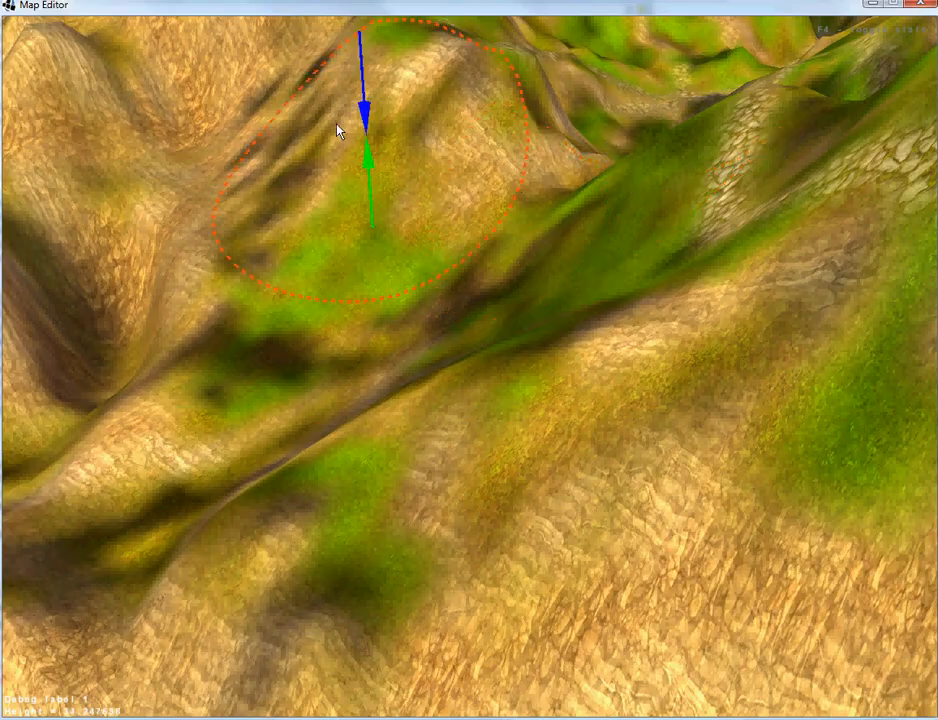
- Level the grassy ground along the stone path near the raised hill into a flat plateau
key("d")
key("s")
key("w")
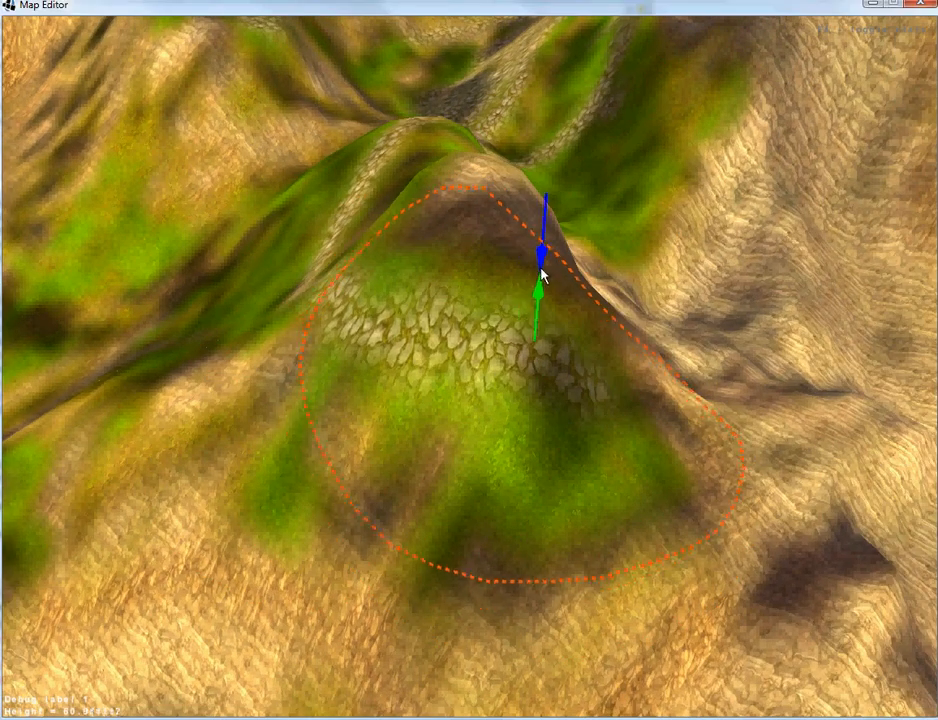
key("a")
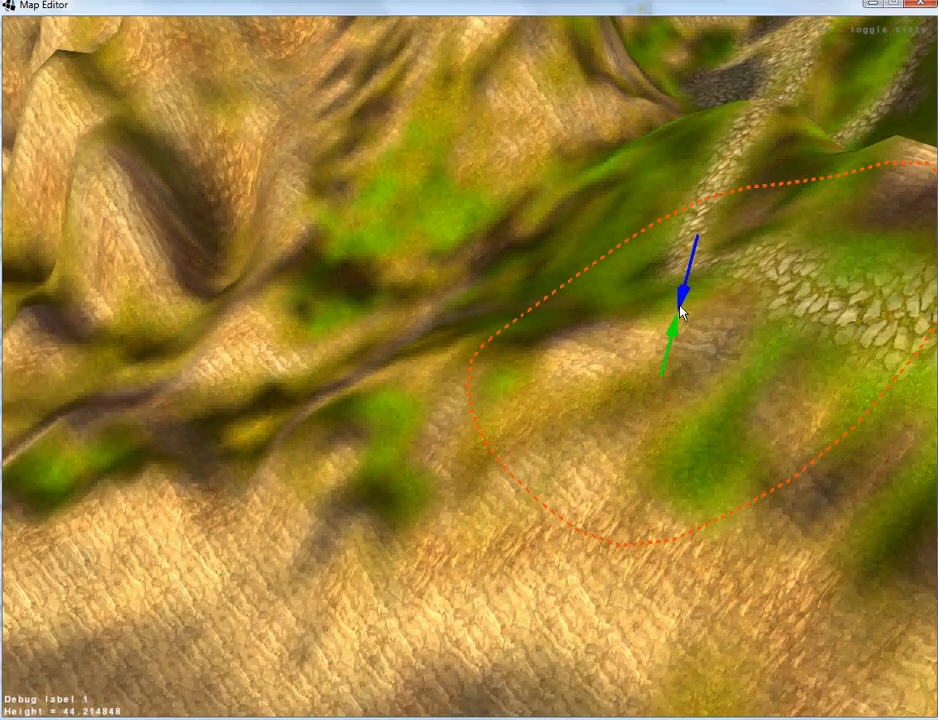
middle_click_drag(460, 286, 562, 217)
mouse_move(562, 224)
left_mouse_down()
mouse_move(672, 251)
mouse_move(662, 211)
mouse_move(599, 178)
mouse_move(482, 170)
mouse_move(420, 126)
mouse_move(393, 123)
mouse_move(412, 131)
left_mouse_up()
mouse_move(498, 193)
middle_mouse_down()
mouse_move(524, 185)
mouse_move(605, 211)
middle_mouse_up()
scroll(602, 206, "down", 3)
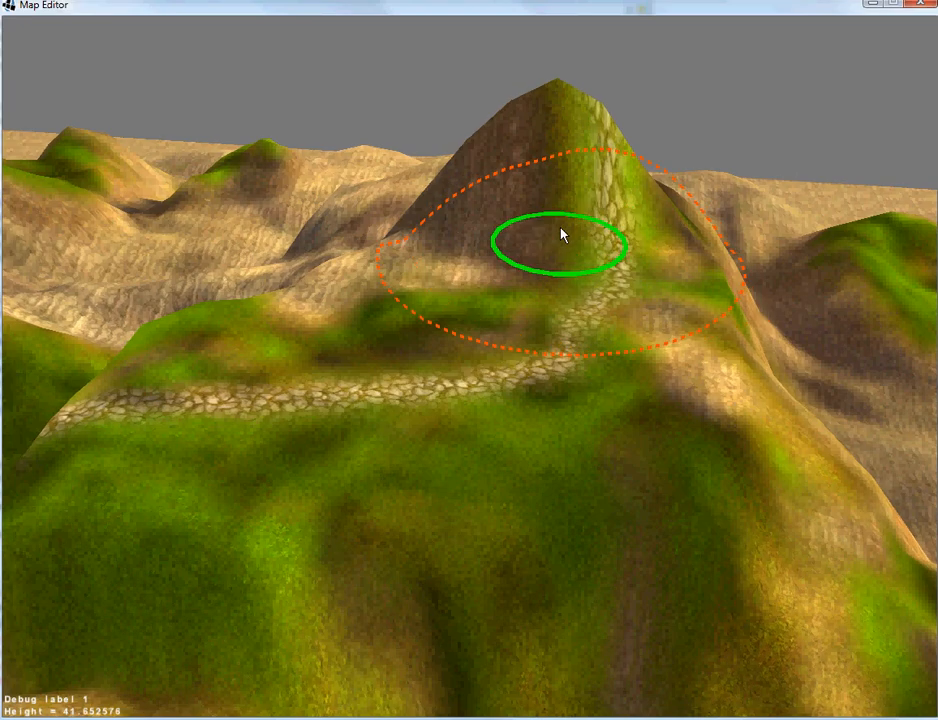
scroll(561, 232, "up", 5)
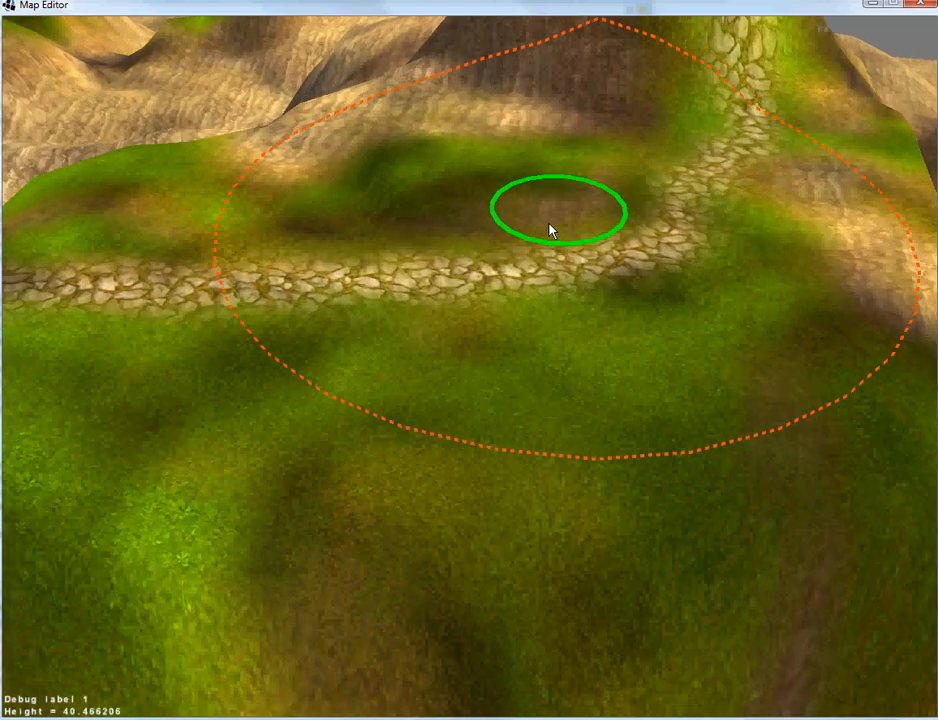
middle_click_drag(549, 224, 468, 238)
scroll(463, 229, "down", 4)
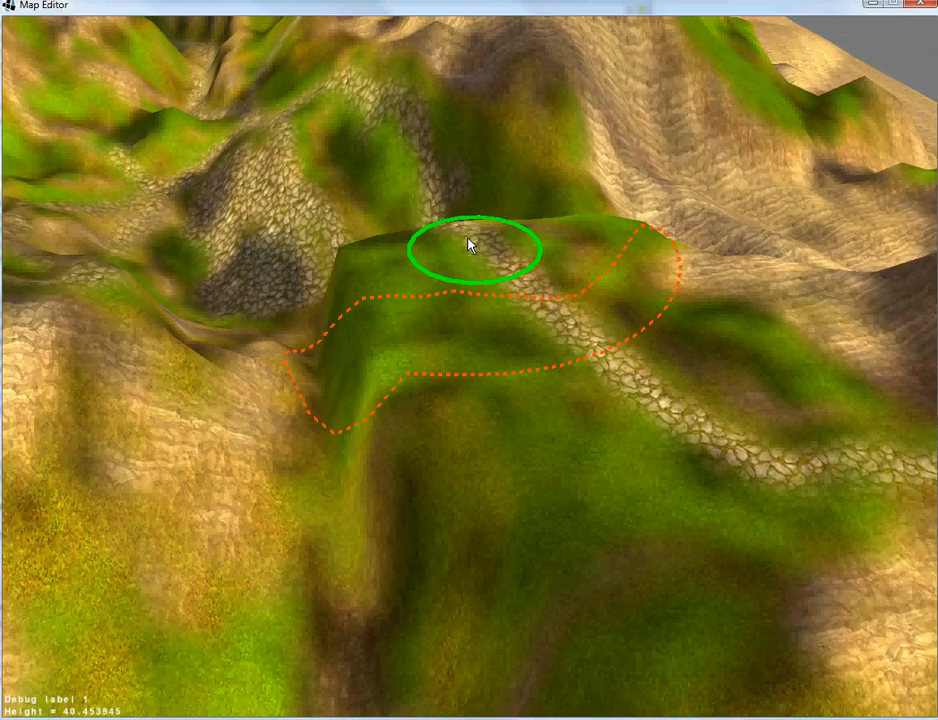